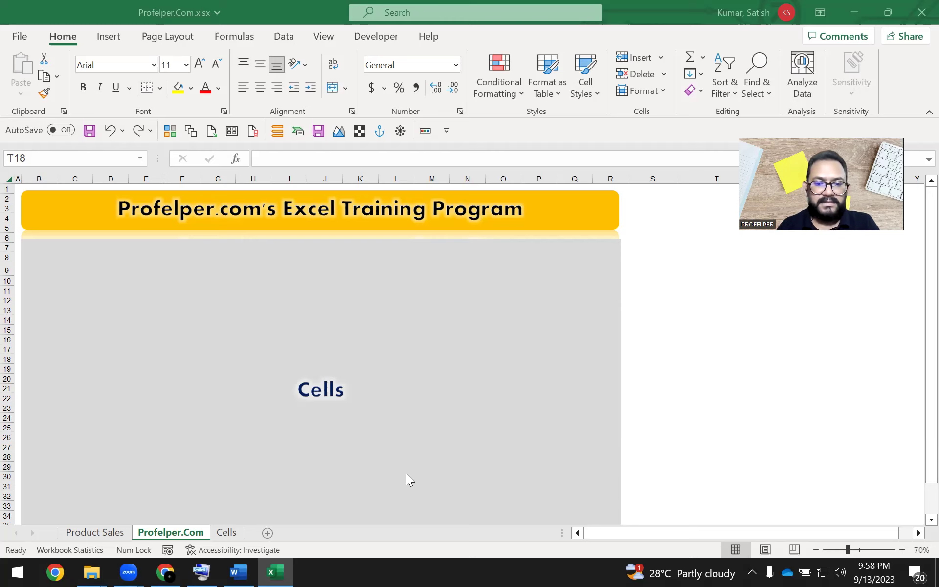
# On the Cells sheet, undo the last removal of the word table and select its range F10:H14.
pyautogui.click(223, 532)
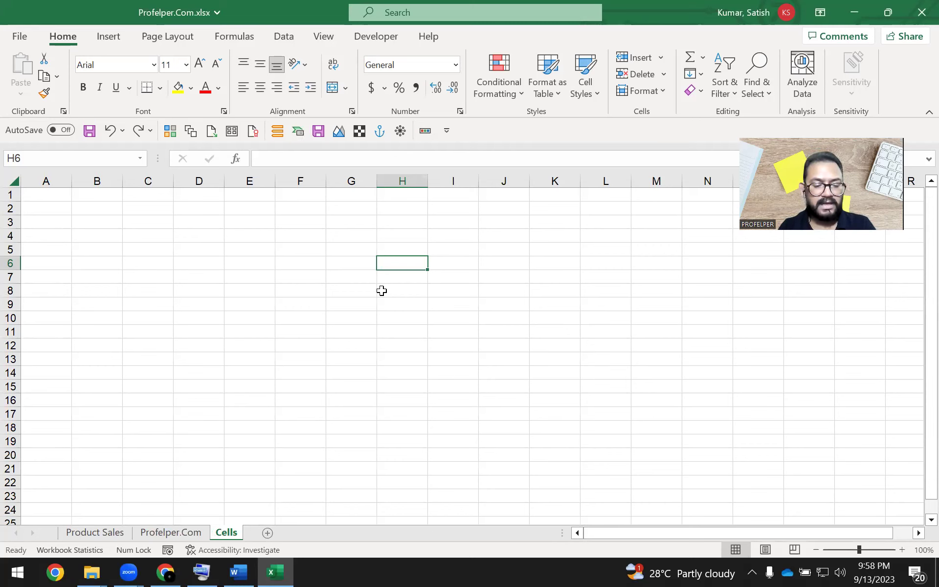
pyautogui.hotkey('ctrl', 'z')
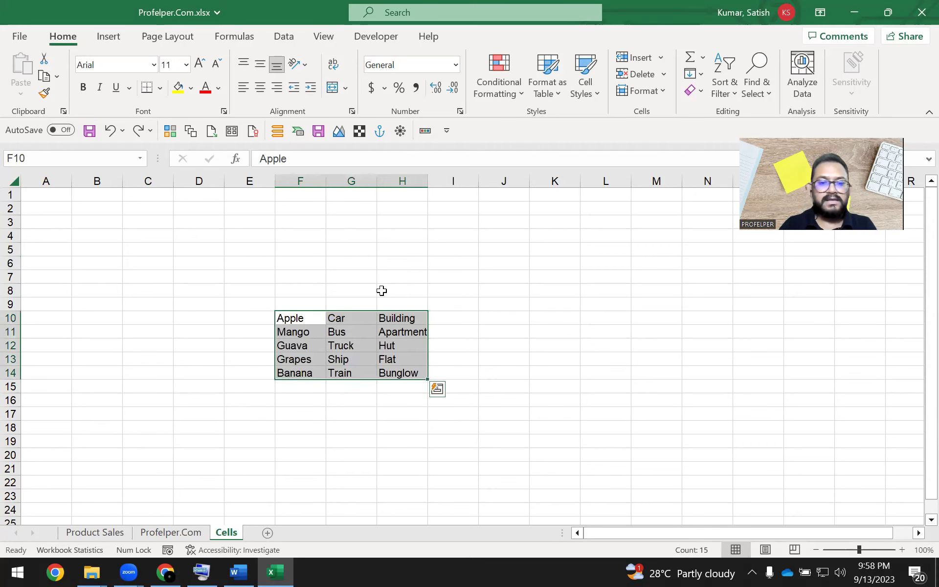
pyautogui.press('Left')
pyautogui.press('Right')
pyautogui.hotkey('ctrl', 'shift', 'Down')
pyautogui.hotkey('ctrl', 'shift', 'Right')
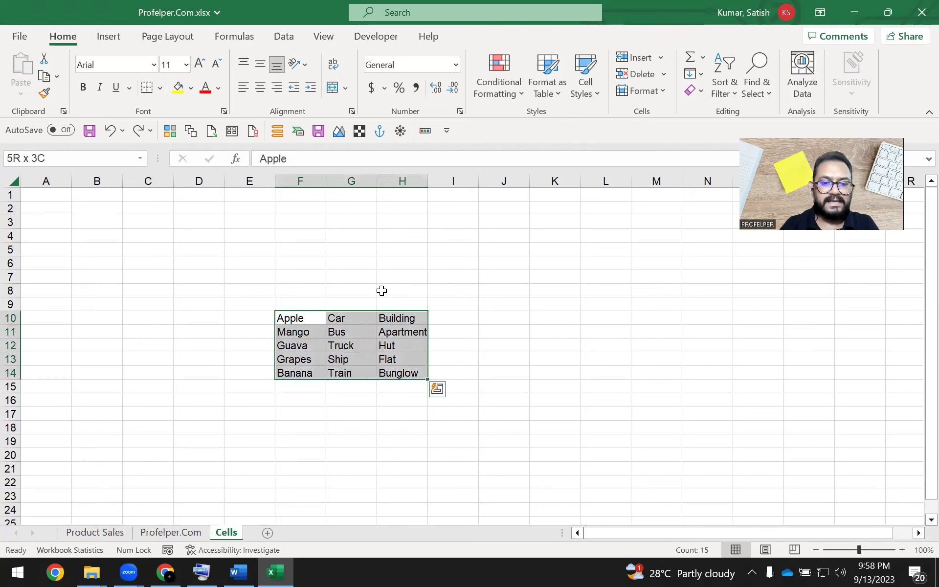
# Enter the definition "Cells - A point where a column and a row gets intersected" in cell G4.
pyautogui.press('Left')
pyautogui.press('Right')
pyautogui.press('Up')
pyautogui.press('Up')
pyautogui.press('Up')
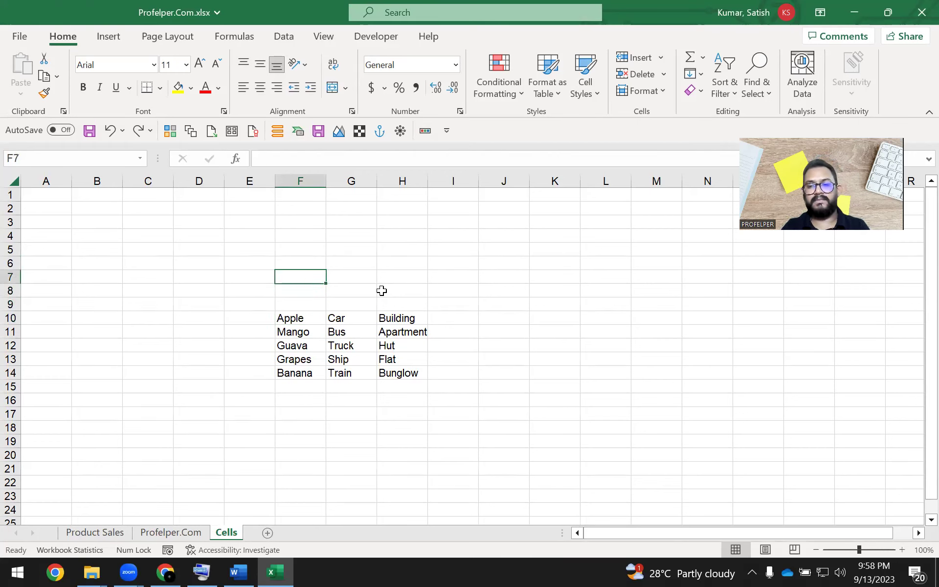
pyautogui.press('Up')
pyautogui.press('Right')
pyautogui.press('Up')
pyautogui.press('Up')
pyautogui.write('Cell')
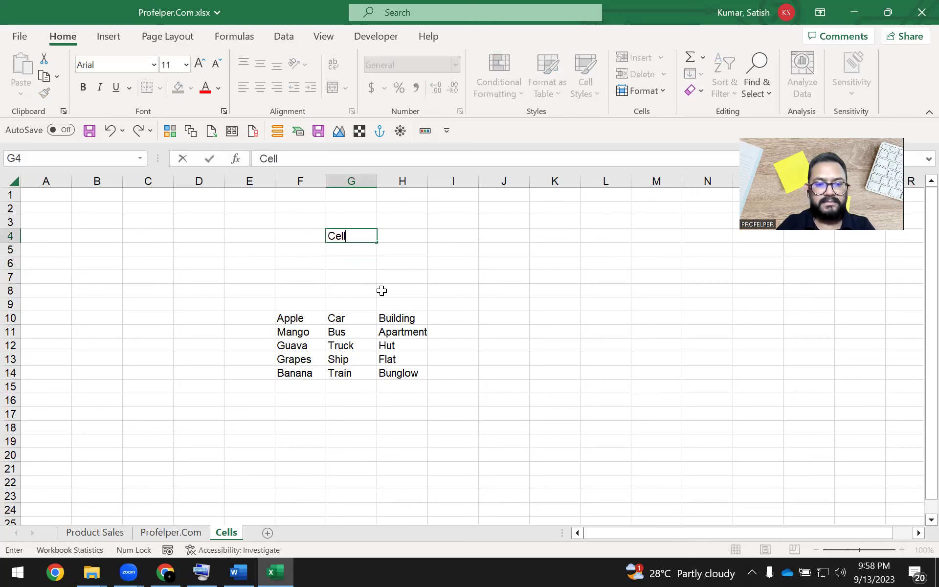
pyautogui.write('s - ')
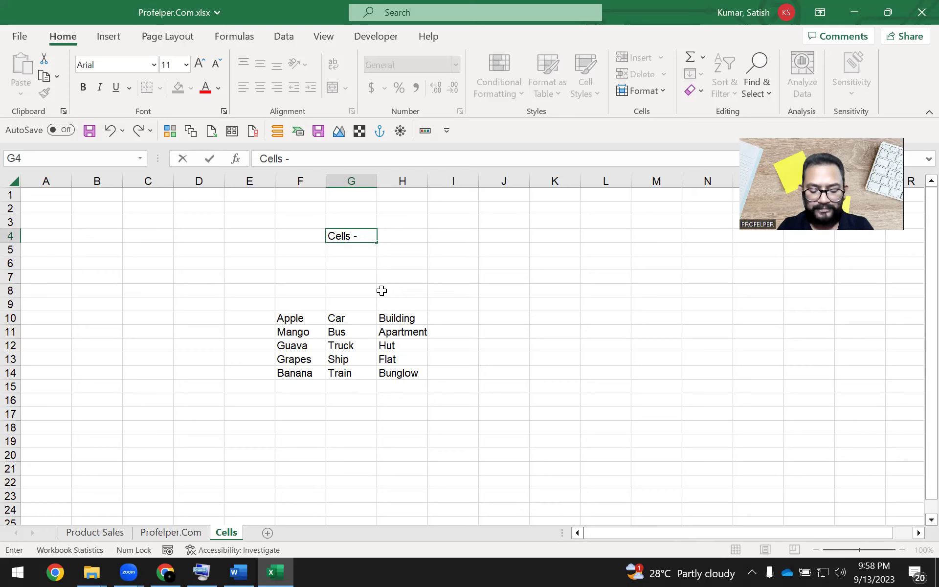
pyautogui.write('A point where a column and a ro')
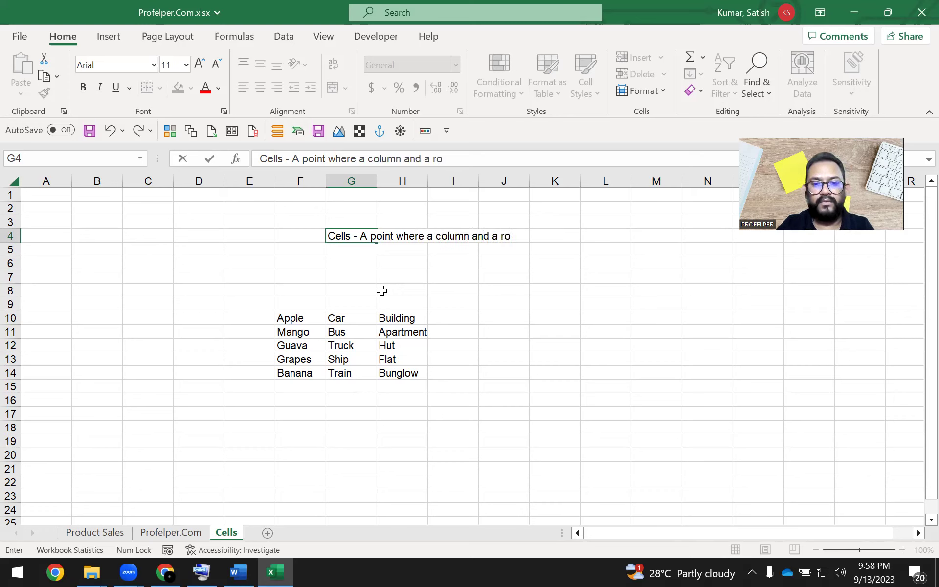
pyautogui.write('w gets inter')
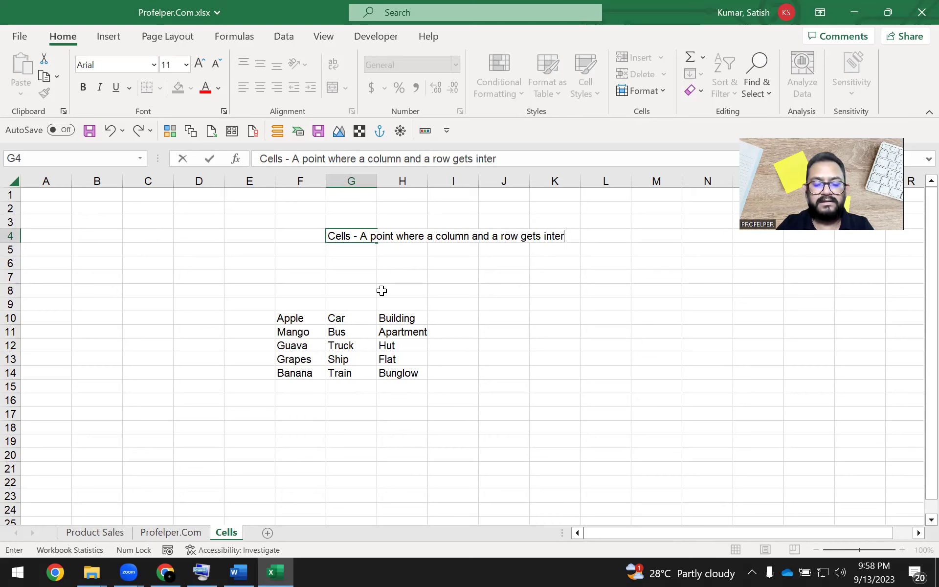
pyautogui.write('sected')
pyautogui.press('Return')
pyautogui.press('Return')
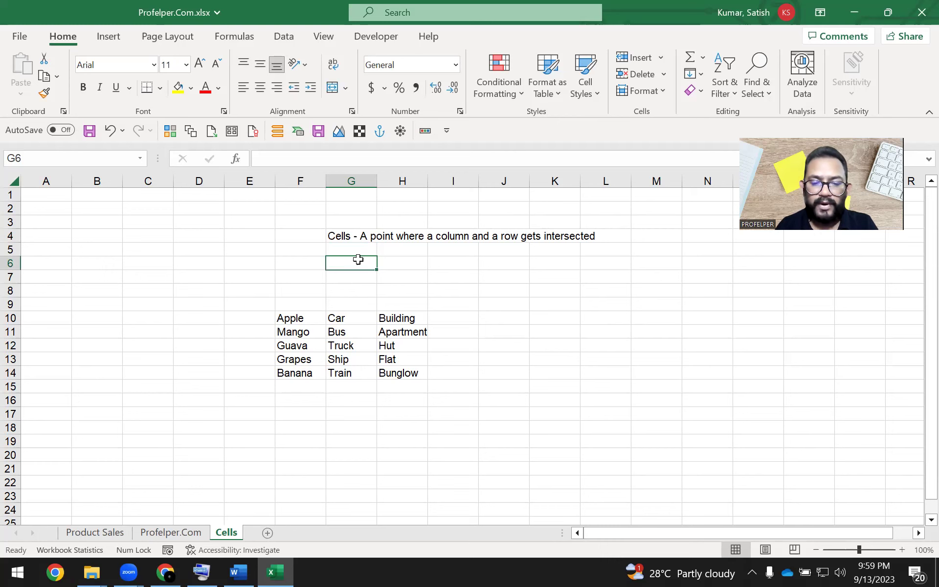
# Change the word "Cells" to "Cell" at the start of the definition in G4.
pyautogui.doubleClick(345, 236)
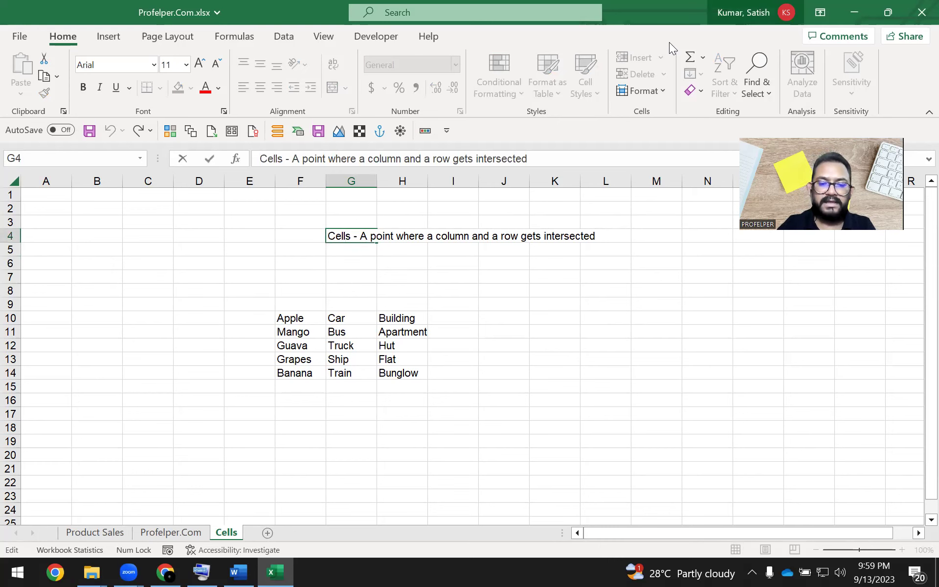
pyautogui.press('Delete')
pyautogui.press('Return')
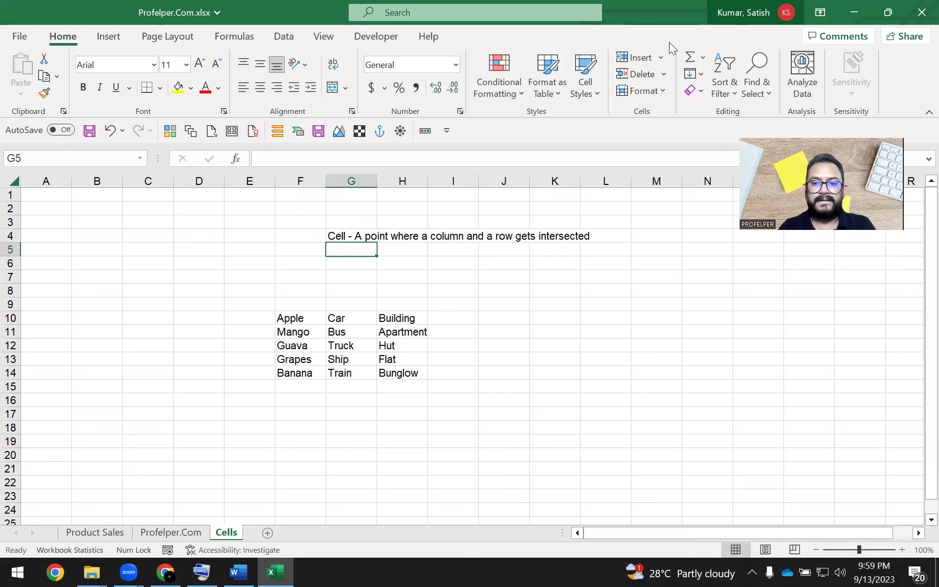
# Examine individual cells across the sheet as column and row intersections, along with the definition in G4.
pyautogui.click(521, 298)
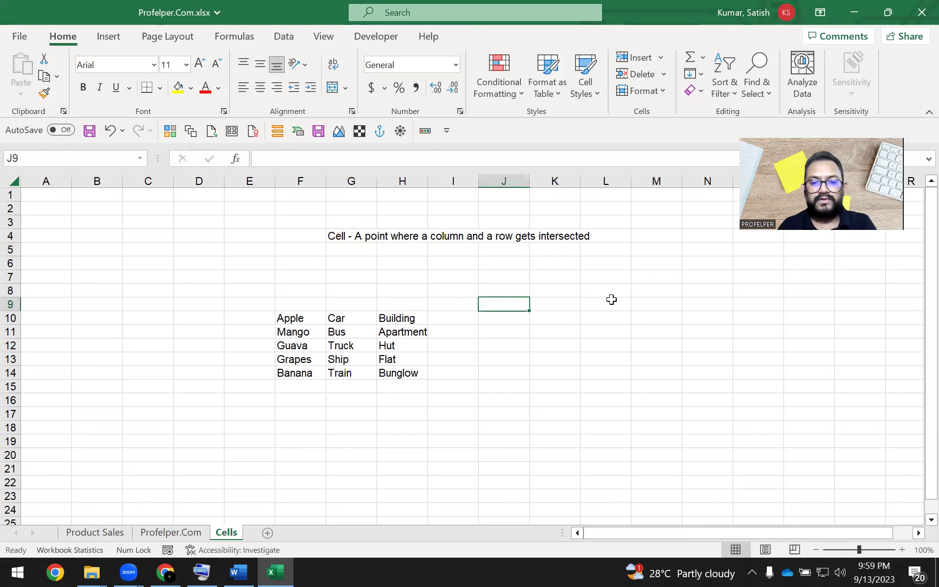
pyautogui.click(527, 336)
pyautogui.click(504, 319)
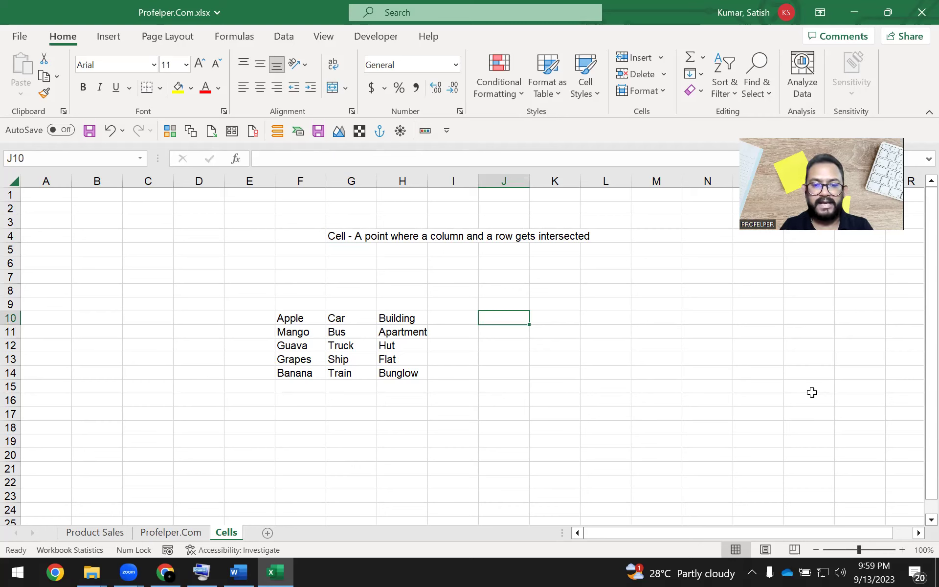
pyautogui.click(524, 412)
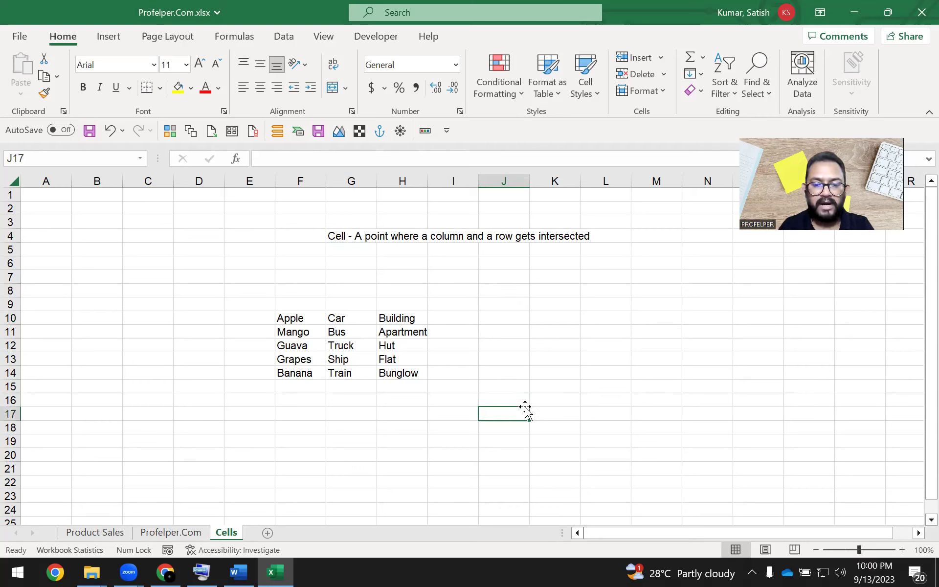
pyautogui.click(576, 360)
pyautogui.click(236, 249)
pyautogui.click(482, 294)
pyautogui.moveTo(694, 295); pyautogui.dragTo(543, 422)
pyautogui.click(472, 371)
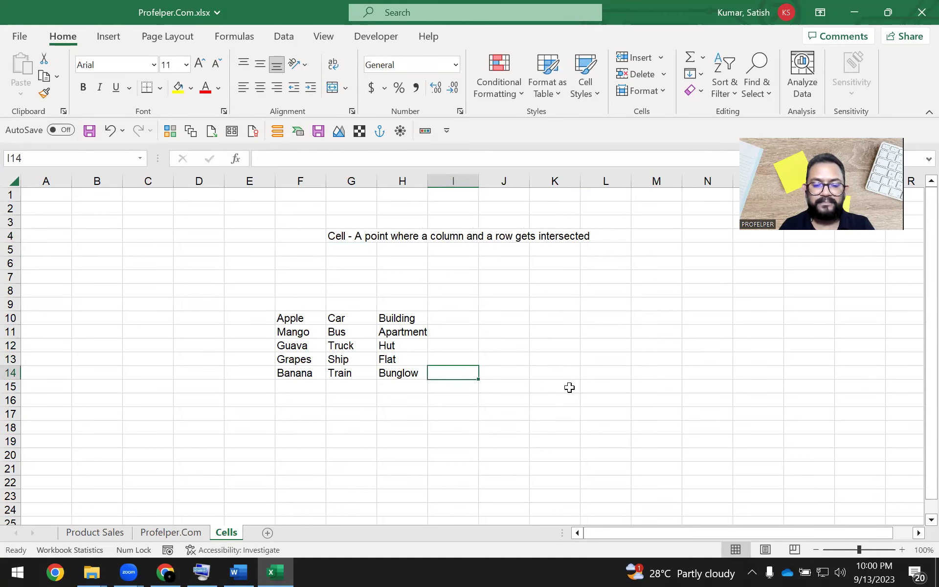
pyautogui.click(587, 384)
pyautogui.click(549, 361)
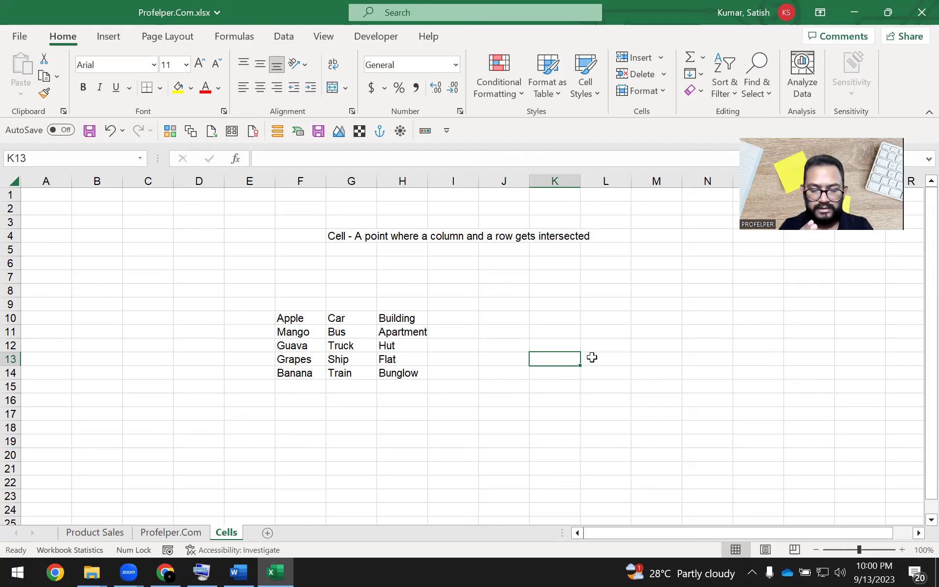
pyautogui.click(352, 235)
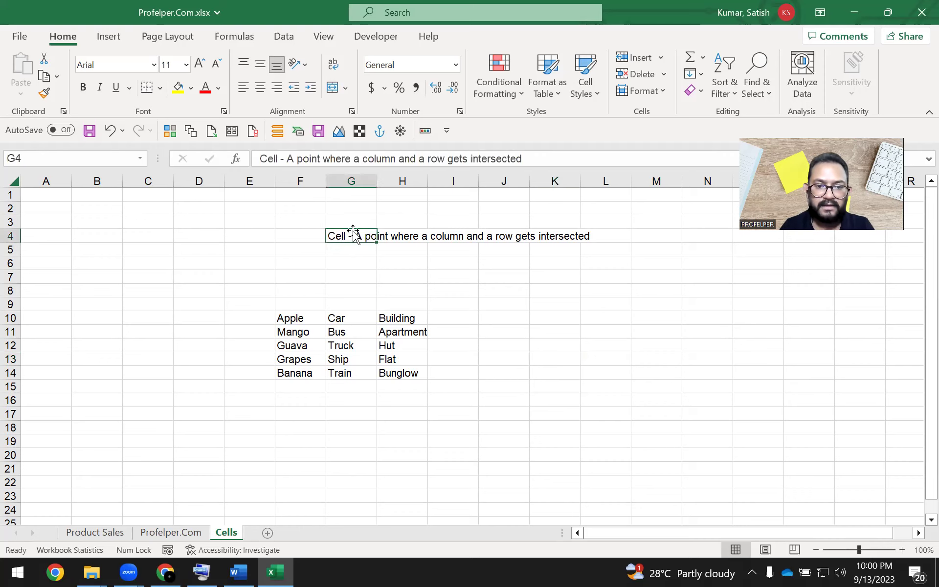
# Enter the text L13 in cell L13 and compare it with the cell's address in the Name Box.
pyautogui.click(594, 361)
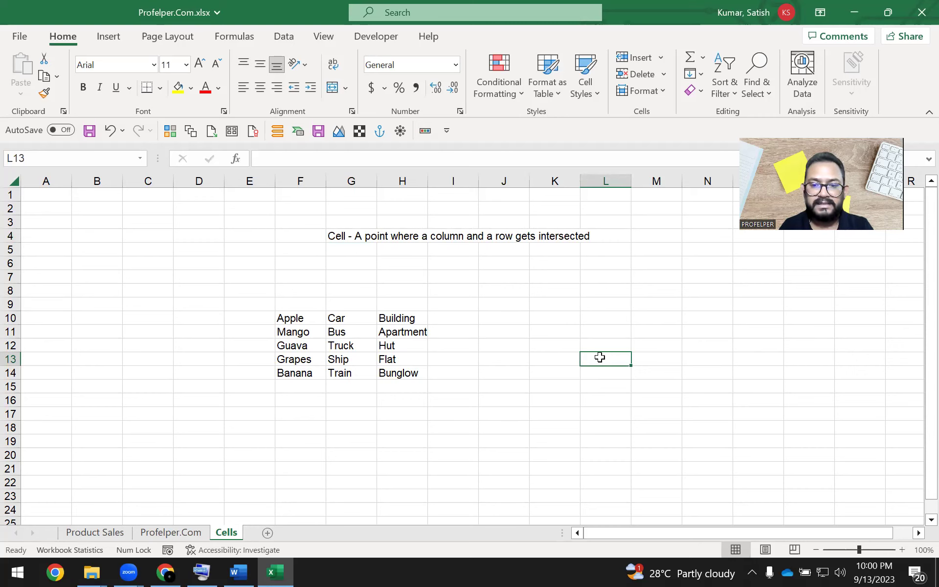
pyautogui.press('capslock')
pyautogui.write('L')
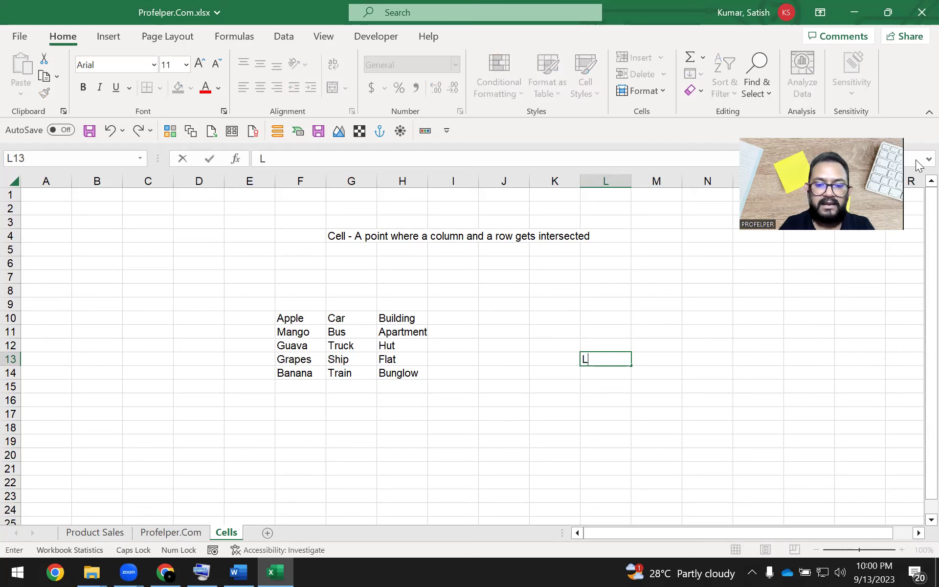
pyautogui.write('13')
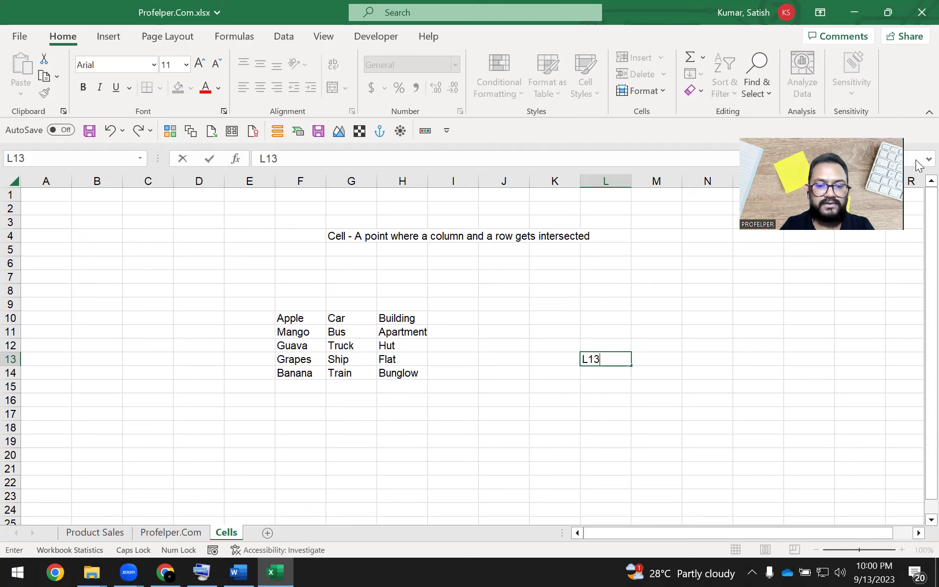
pyautogui.press('Return')
pyautogui.press('Up')
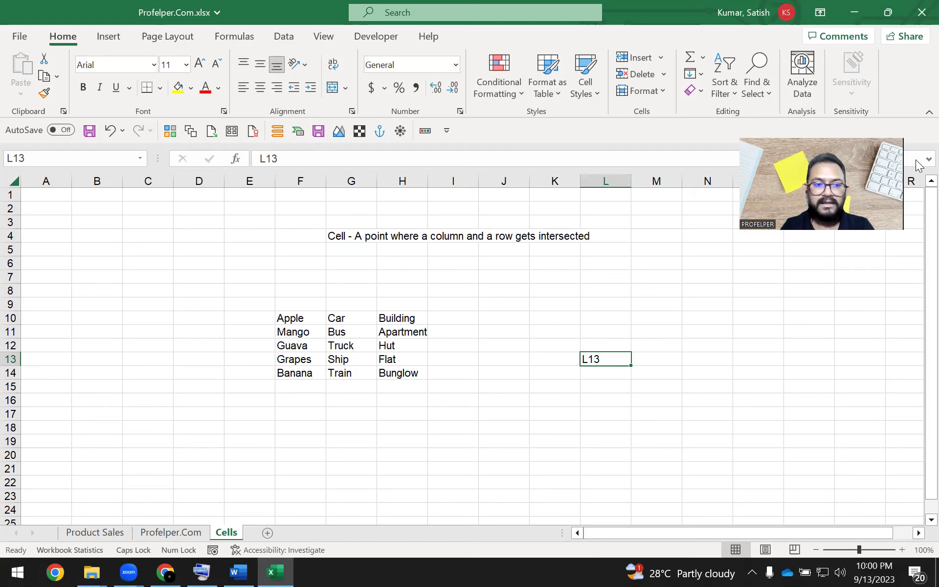
pyautogui.click(69, 159)
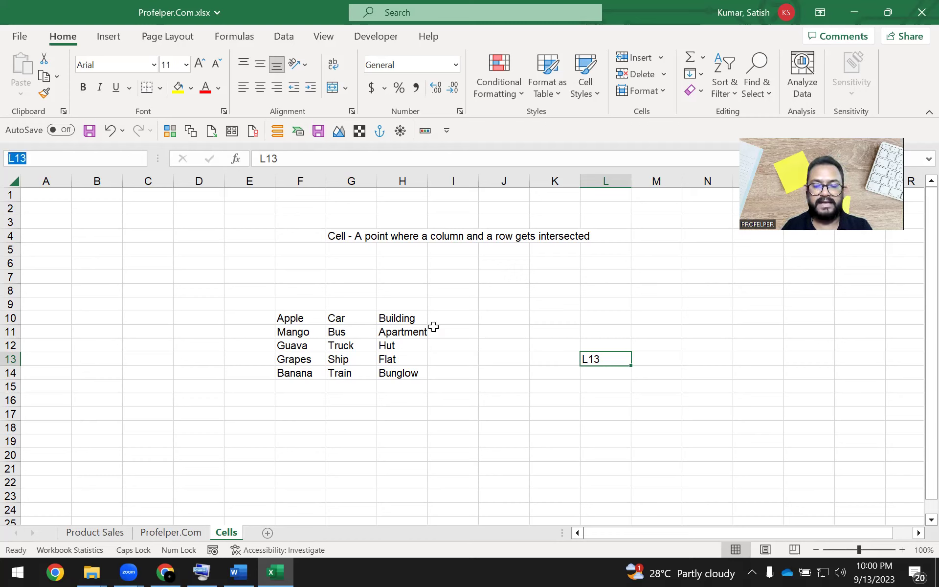
pyautogui.click(668, 443)
pyautogui.click(622, 363)
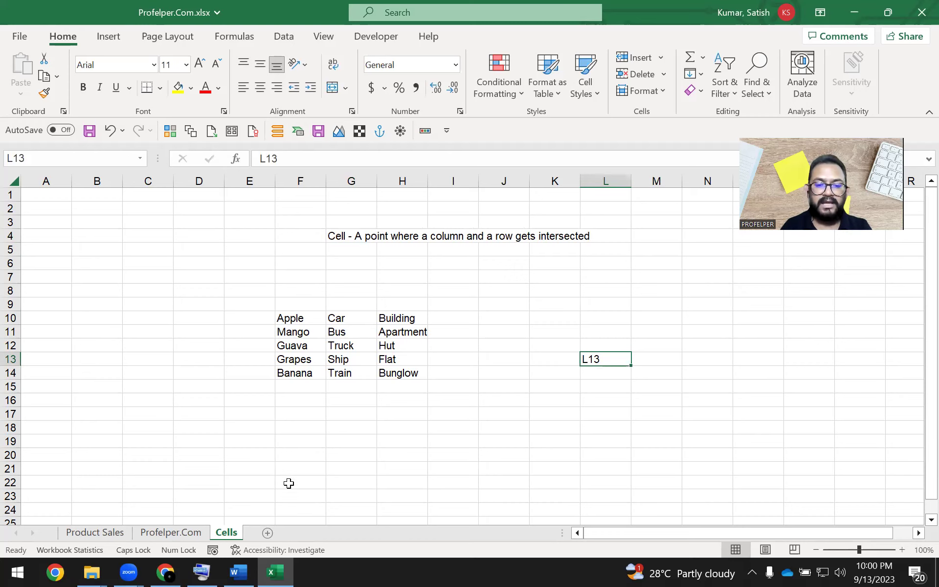
# Fill C1:C11 and A11:C11 with yellow to mark the column and row leading to C11.
pyautogui.click(165, 332)
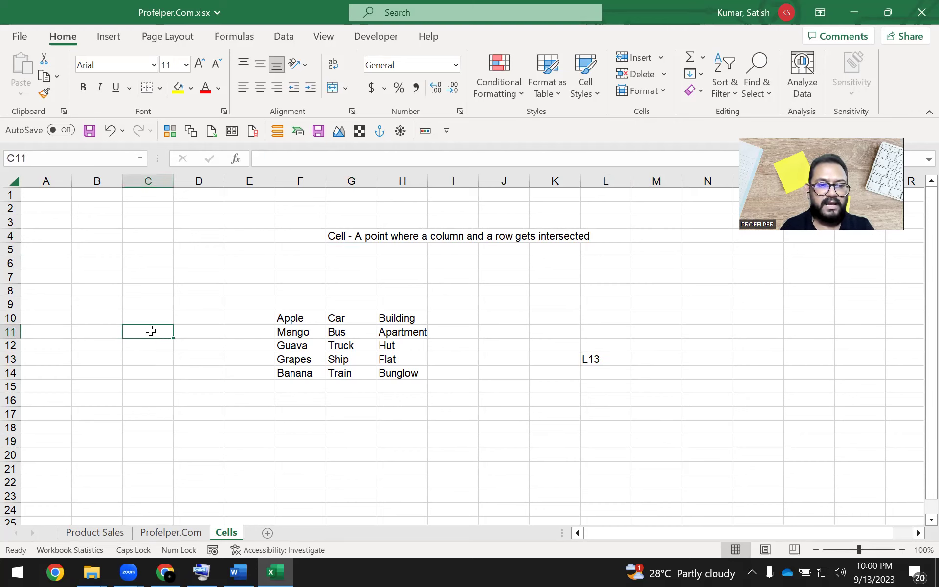
pyautogui.moveTo(144, 199); pyautogui.dragTo(144, 334)
pyautogui.click(178, 95)
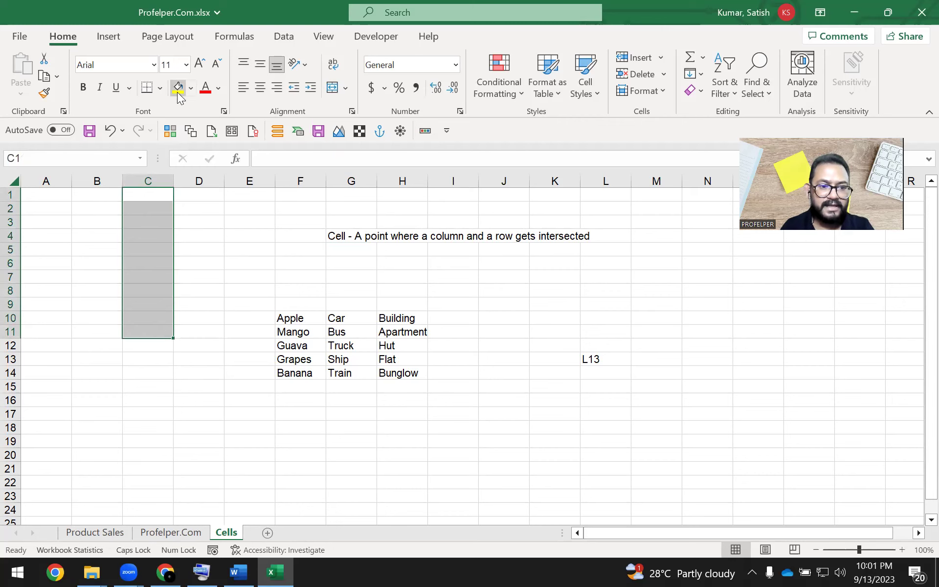
pyautogui.moveTo(35, 328); pyautogui.dragTo(139, 331)
pyautogui.click(179, 96)
# Fill the intersection cell C11 with dark orange.
pyautogui.click(142, 329)
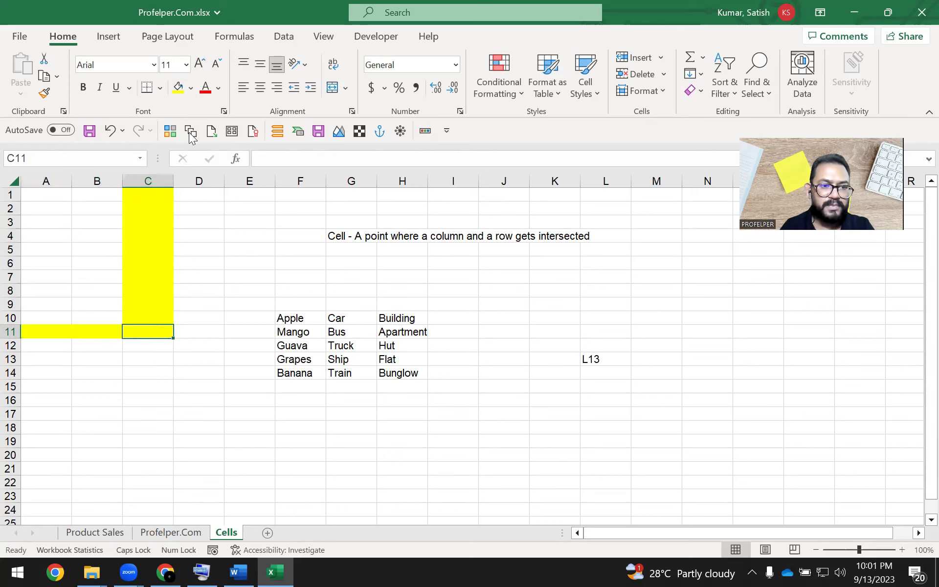
pyautogui.click(190, 89)
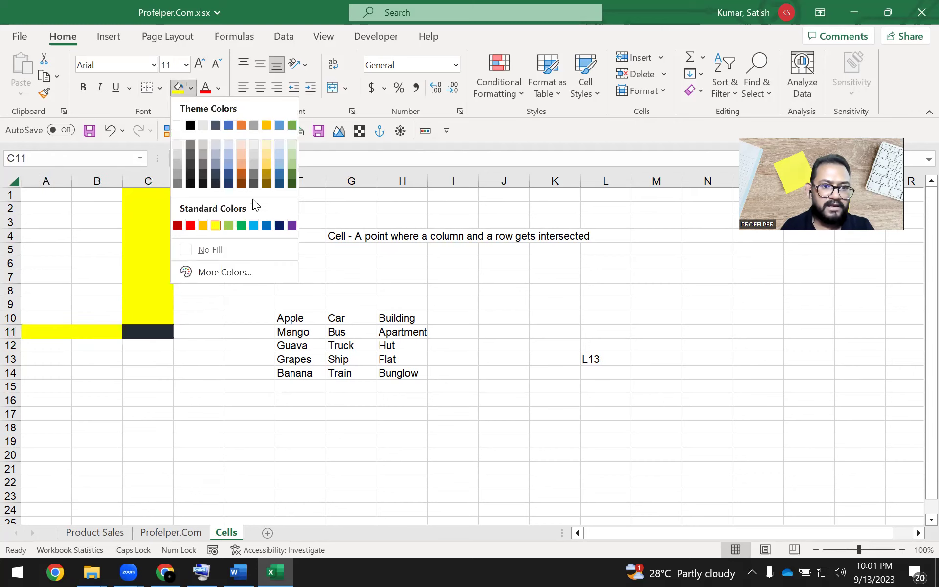
pyautogui.click(240, 175)
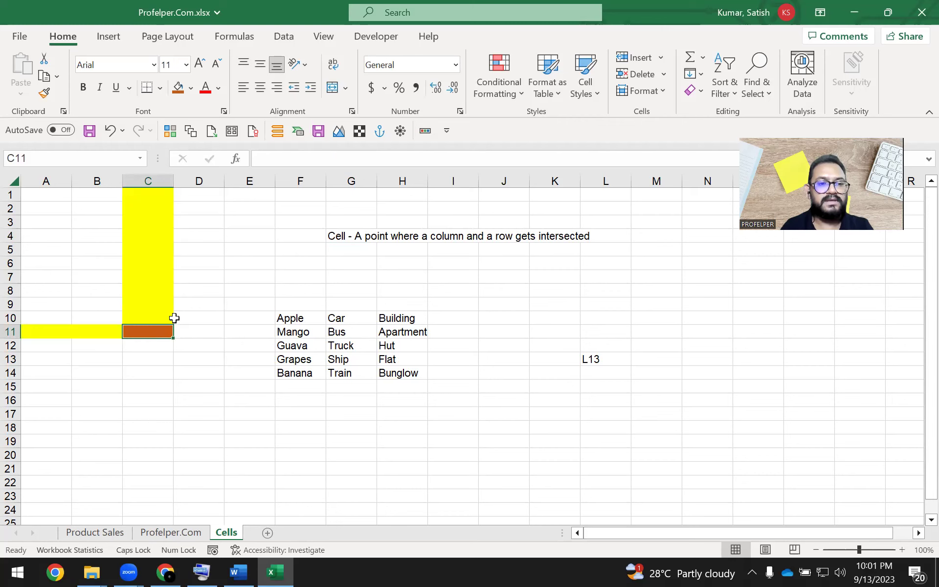
# Enter the text C11 in the dark orange intersection cell and format it as bold with a white font.
pyautogui.write('C1')
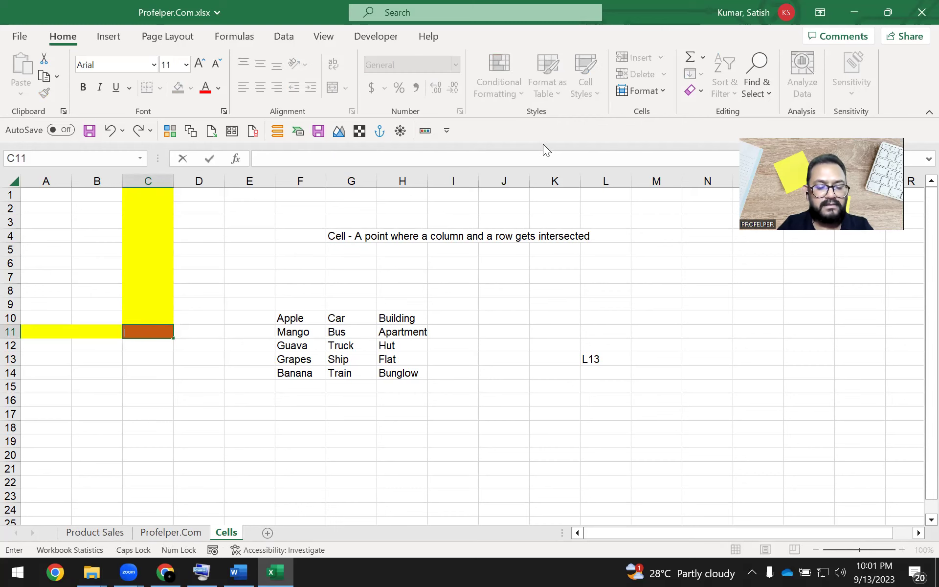
pyautogui.write('1')
pyautogui.press('Return')
pyautogui.press('Up')
pyautogui.hotkey('ctrl', 'b')
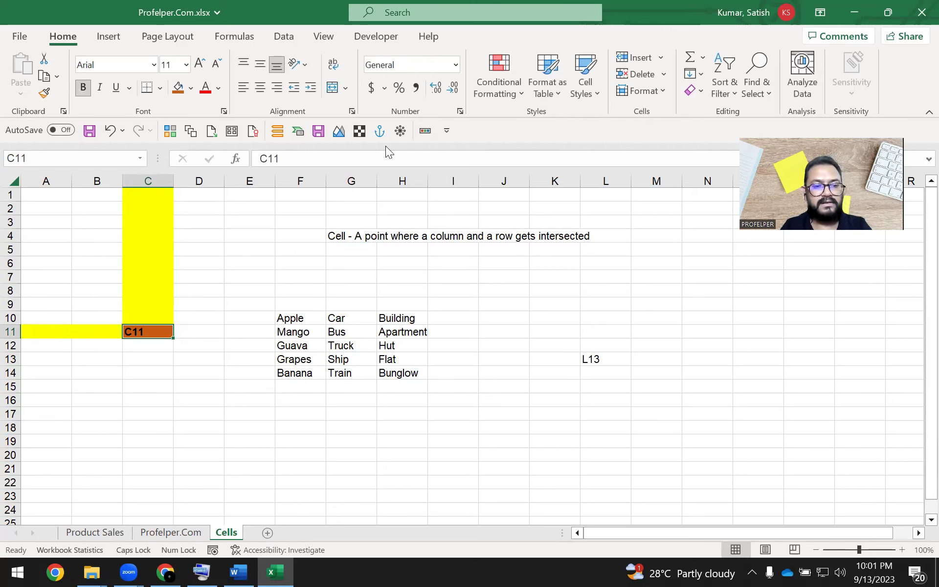
pyautogui.click(218, 88)
pyautogui.click(204, 146)
pyautogui.click(201, 330)
pyautogui.click(153, 334)
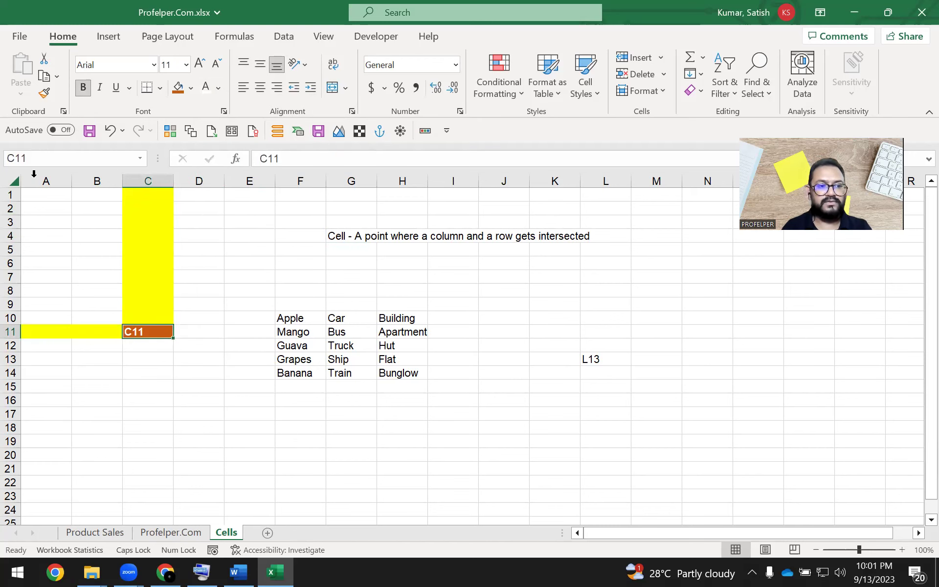
# Check the cell addresses of C11, K13, L13 and the Bus cell in the word table.
pyautogui.click(56, 156)
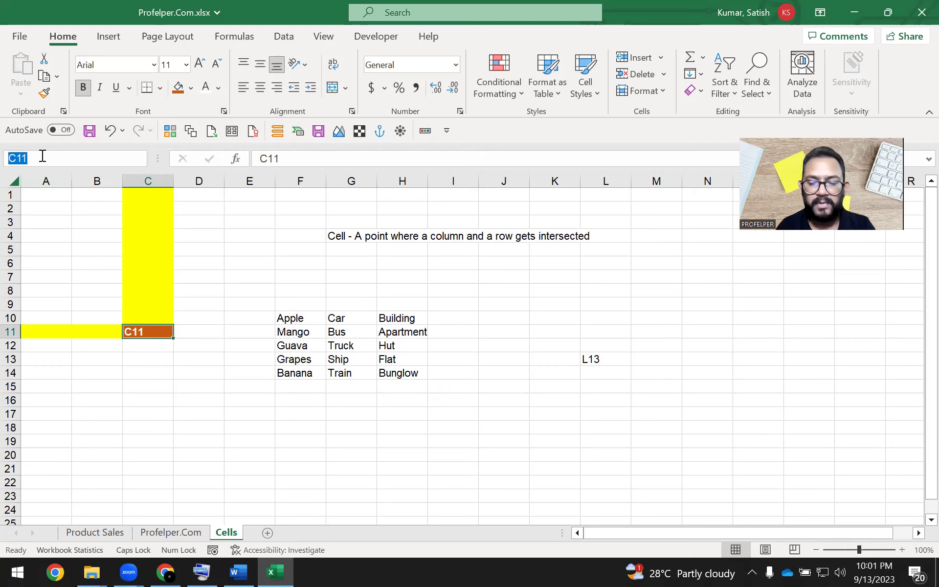
pyautogui.click(622, 482)
pyautogui.click(565, 353)
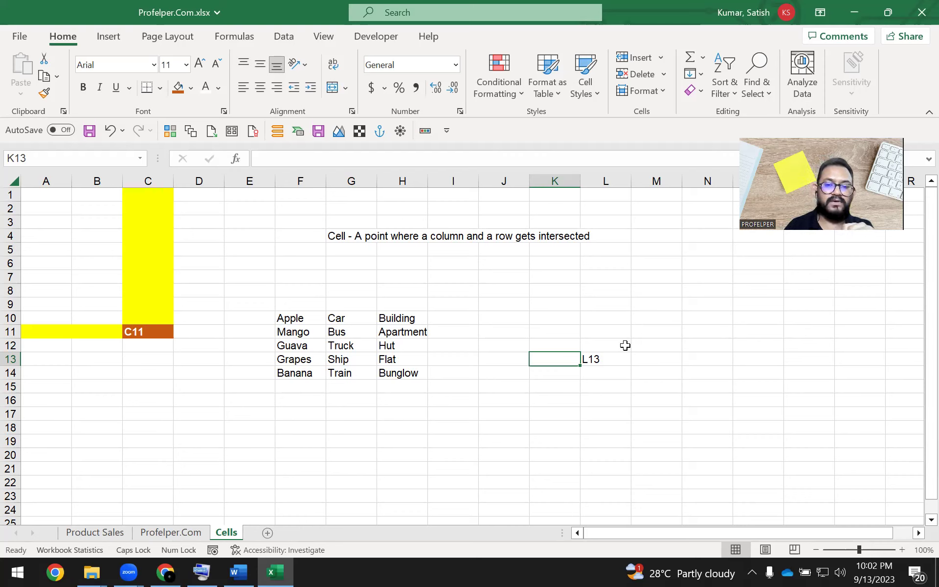
pyautogui.click(616, 357)
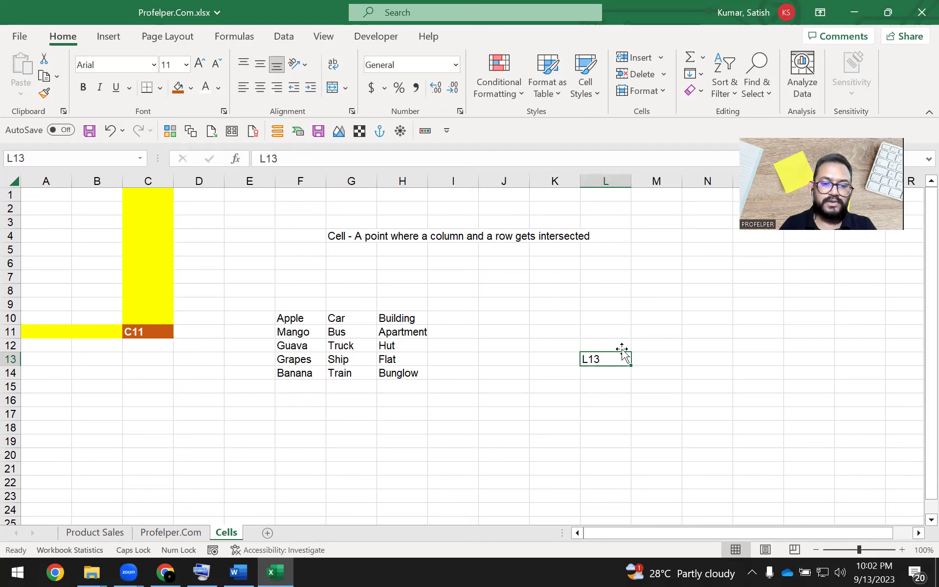
pyautogui.click(369, 335)
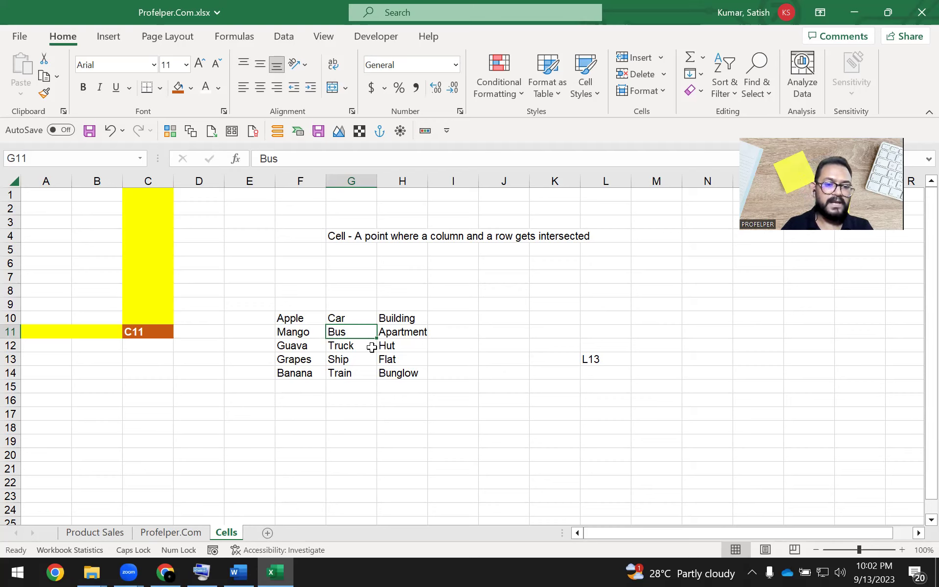
# Open the Insert cells options for the Truck cell G12 and move the dialog clear of the word table.
pyautogui.click(351, 348)
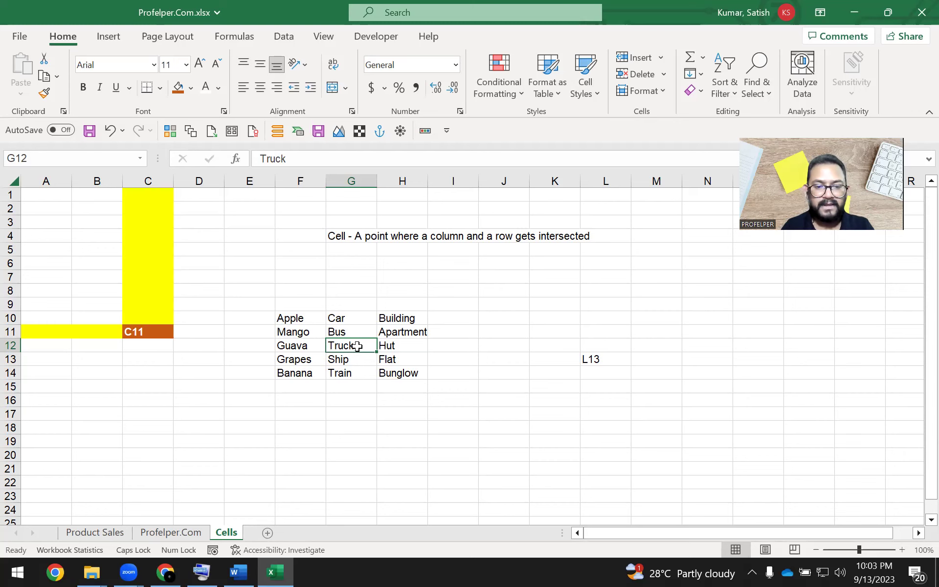
pyautogui.click(355, 369)
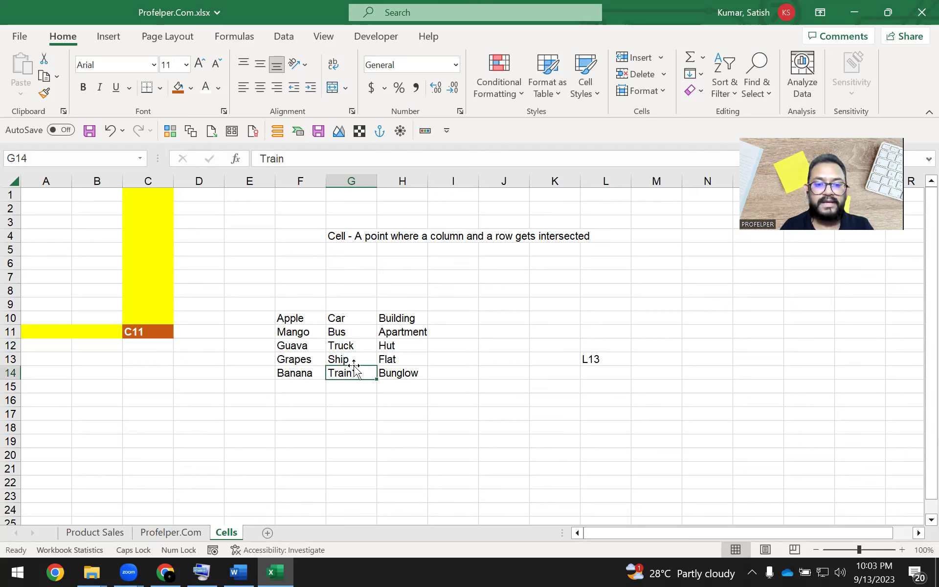
pyautogui.click(344, 348)
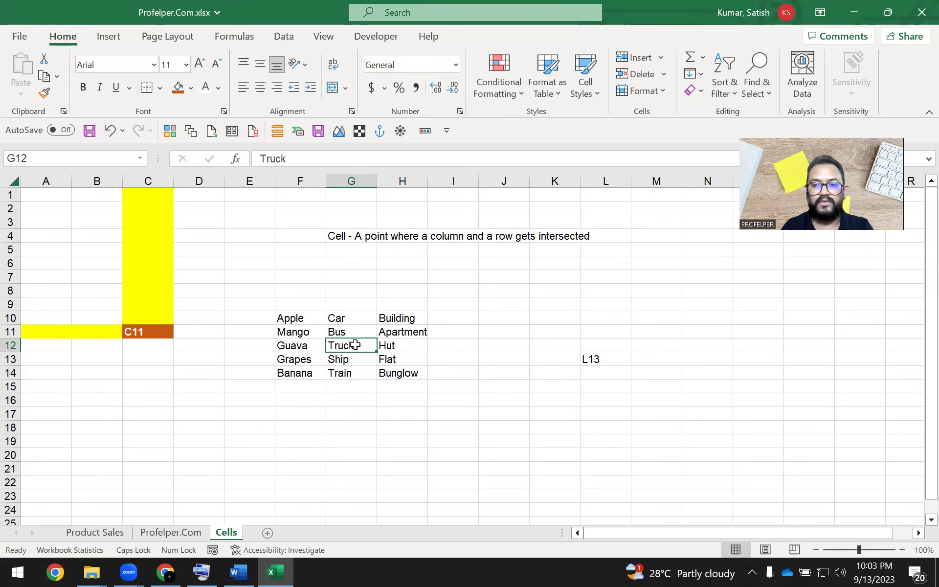
pyautogui.rightClick(345, 346)
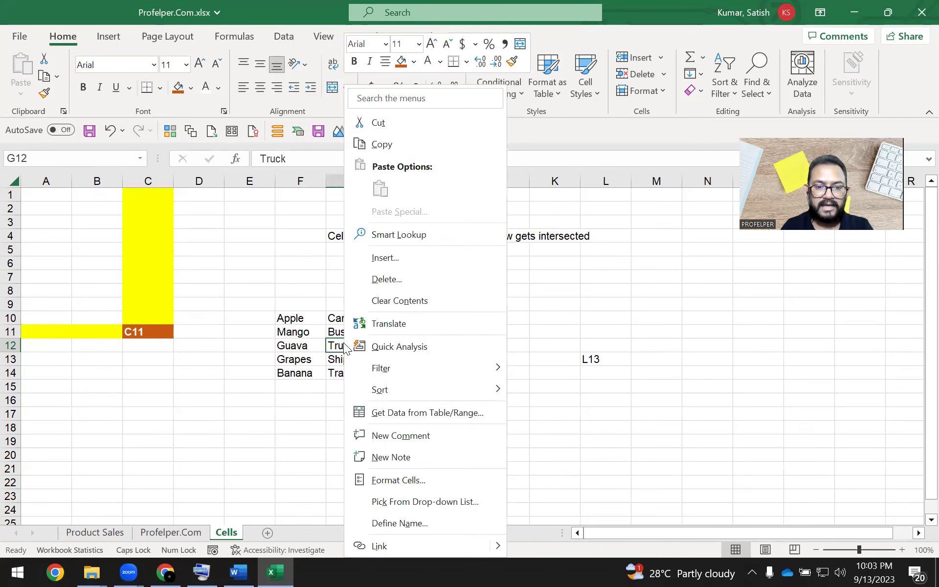
pyautogui.click(415, 258)
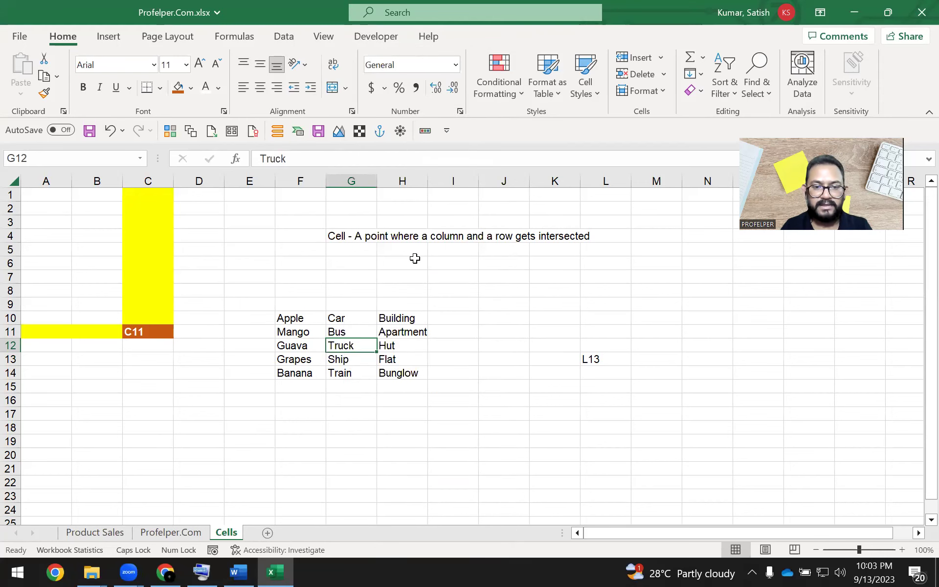
pyautogui.rightClick(346, 346)
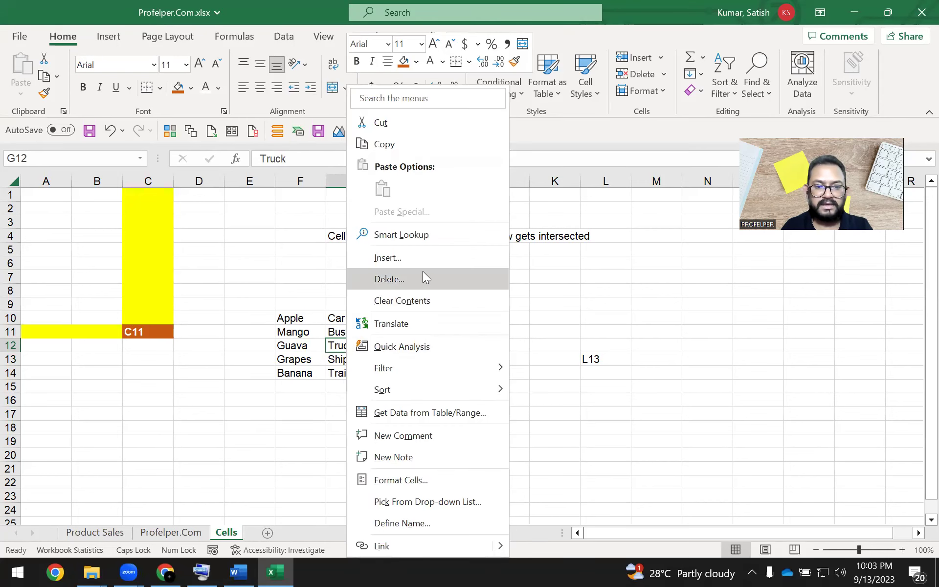
pyautogui.click(429, 258)
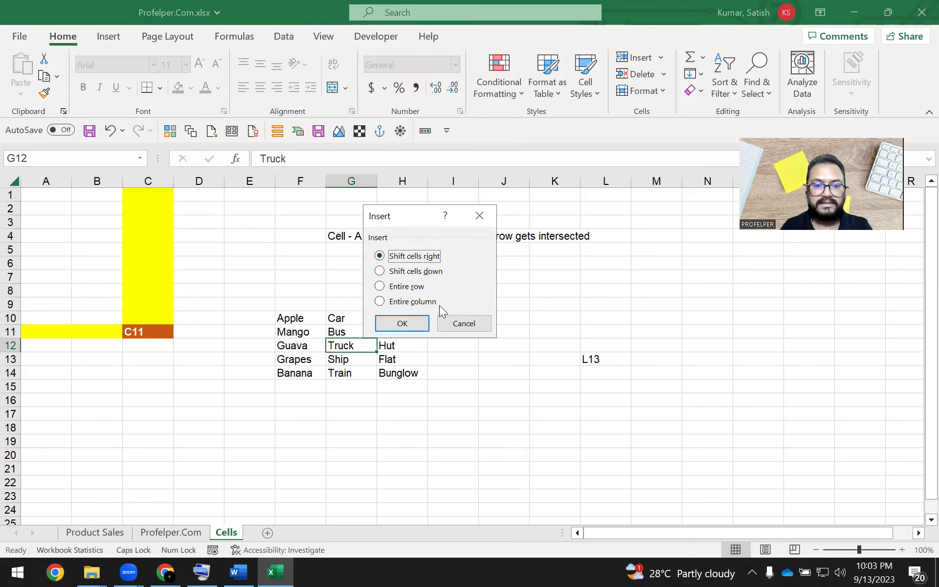
pyautogui.moveTo(419, 222); pyautogui.dragTo(497, 265)
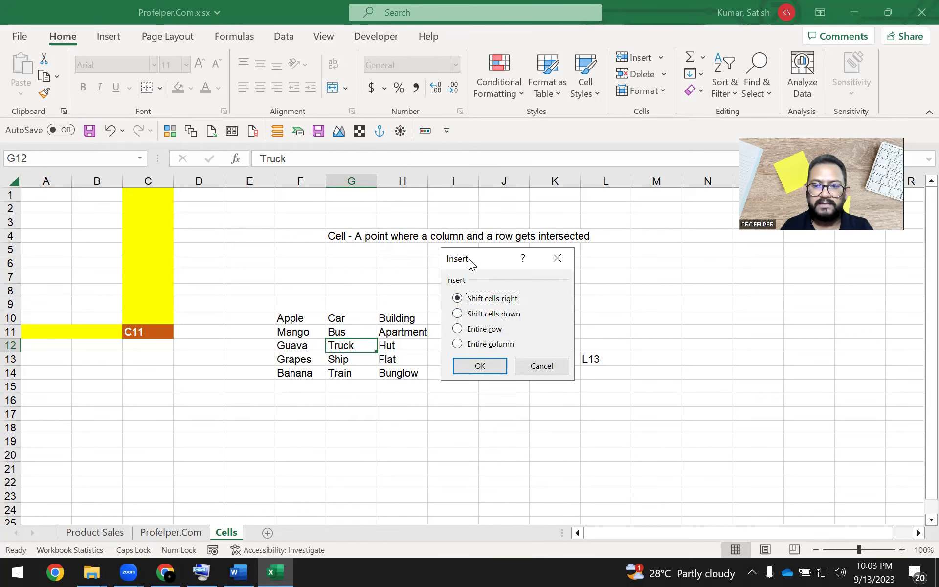
pyautogui.moveTo(479, 255); pyautogui.dragTo(480, 255)
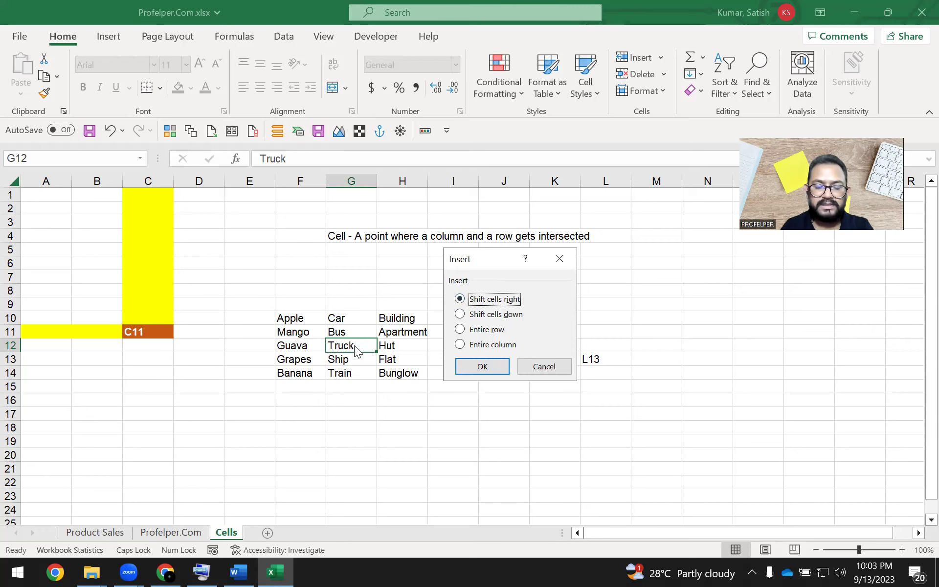
pyautogui.moveTo(486, 253); pyautogui.dragTo(523, 239)
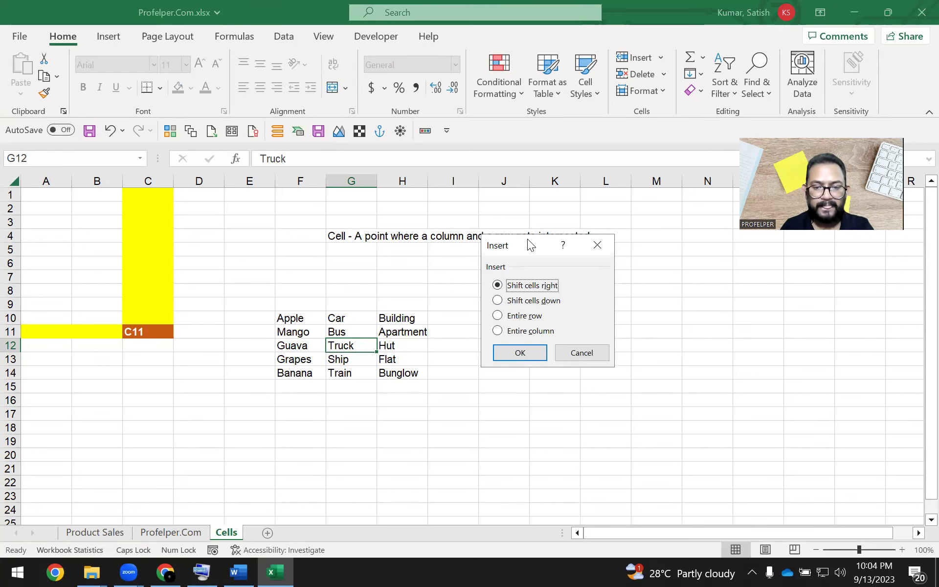
pyautogui.moveTo(527, 247); pyautogui.dragTo(523, 269)
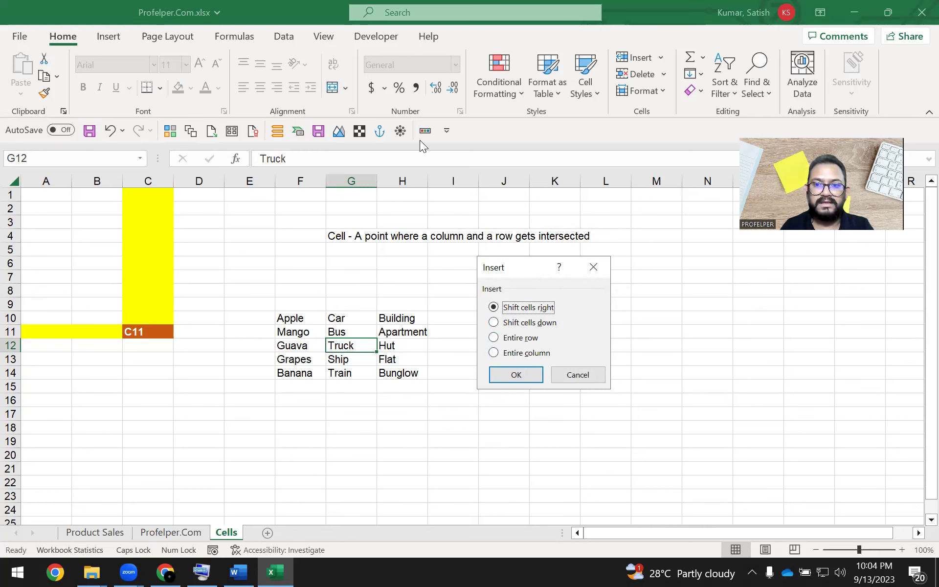
# Draw a red annotation arrow along row 12 from the Truck cell past Hut to illustrate the shift direction.
pyautogui.hotkey('alt', 'Tab')
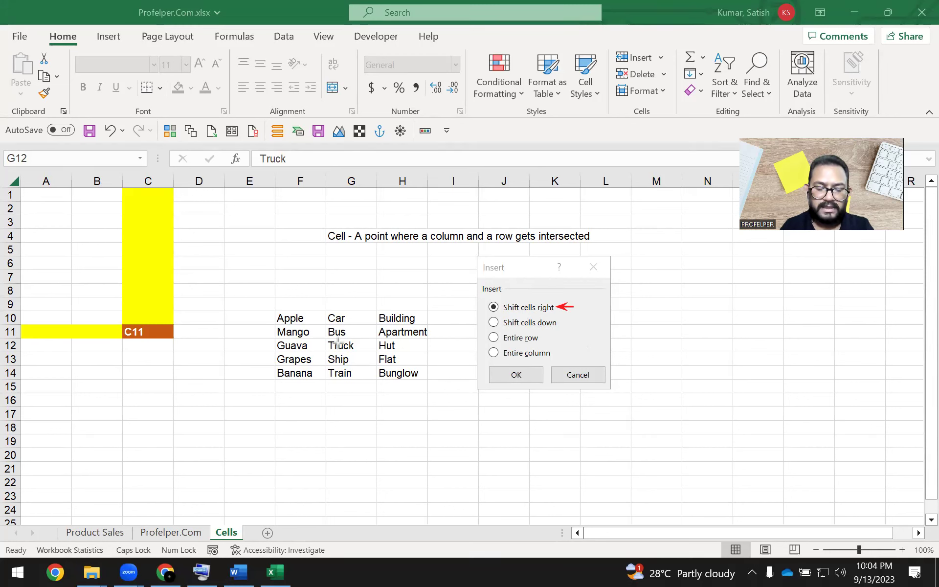
pyautogui.moveTo(378, 355)
pyautogui.mouseDown()
pyautogui.moveTo(369, 351)
pyautogui.moveTo(463, 341)
pyautogui.mouseUp()
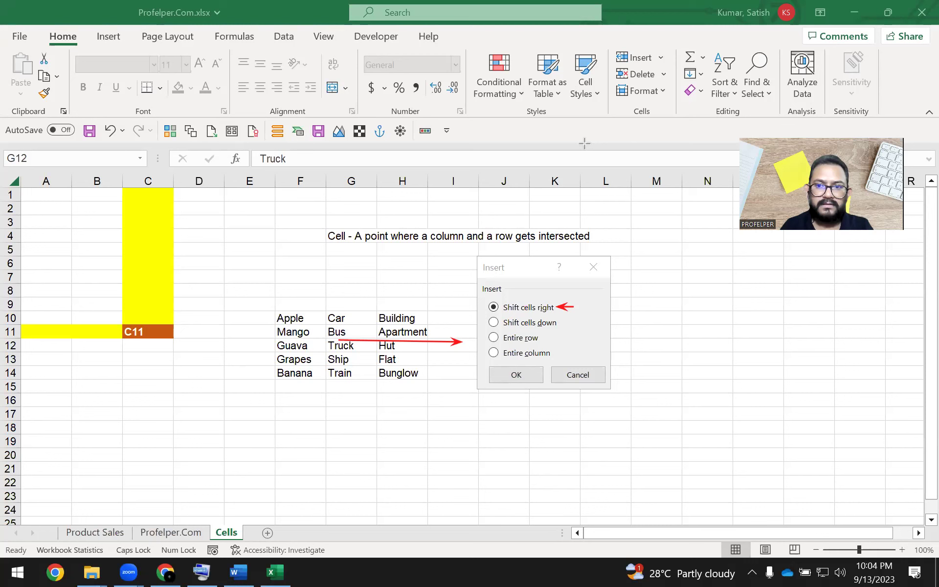
# Insert a blank cell at G12 using Shift cells right, and check the displaced Truck and Hut cells.
pyautogui.click(510, 271)
pyautogui.moveTo(510, 268); pyautogui.dragTo(549, 268)
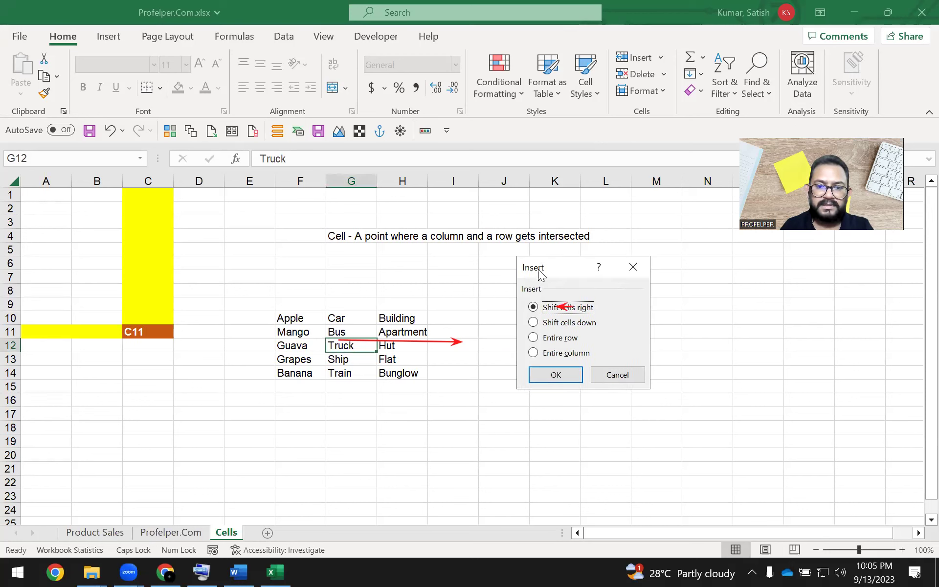
pyautogui.click(556, 374)
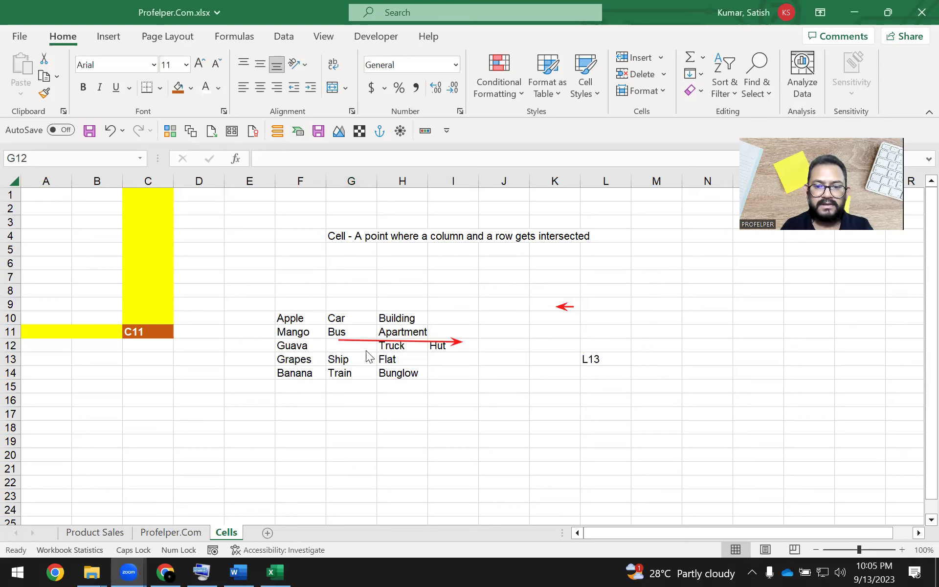
pyautogui.click(352, 345)
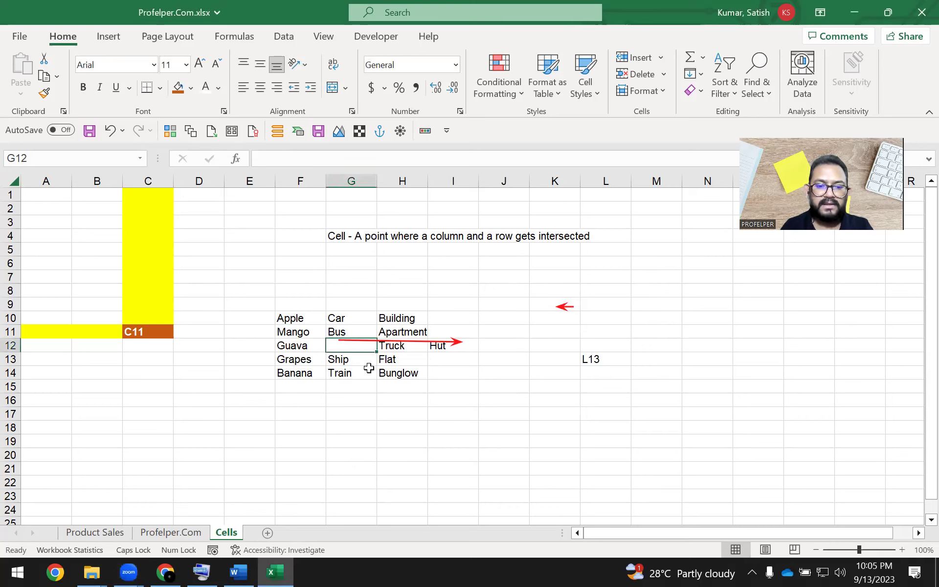
pyautogui.moveTo(390, 349); pyautogui.dragTo(435, 345)
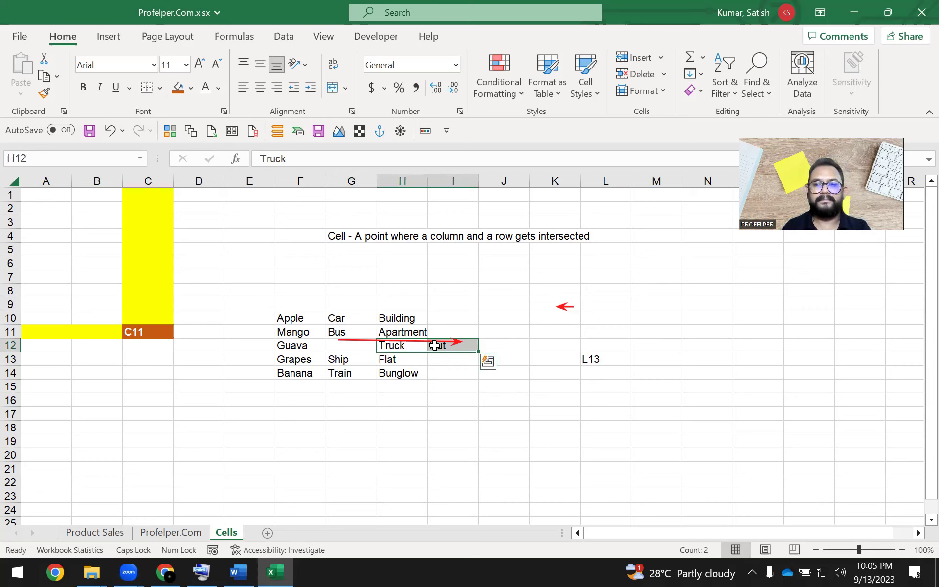
pyautogui.click(351, 345)
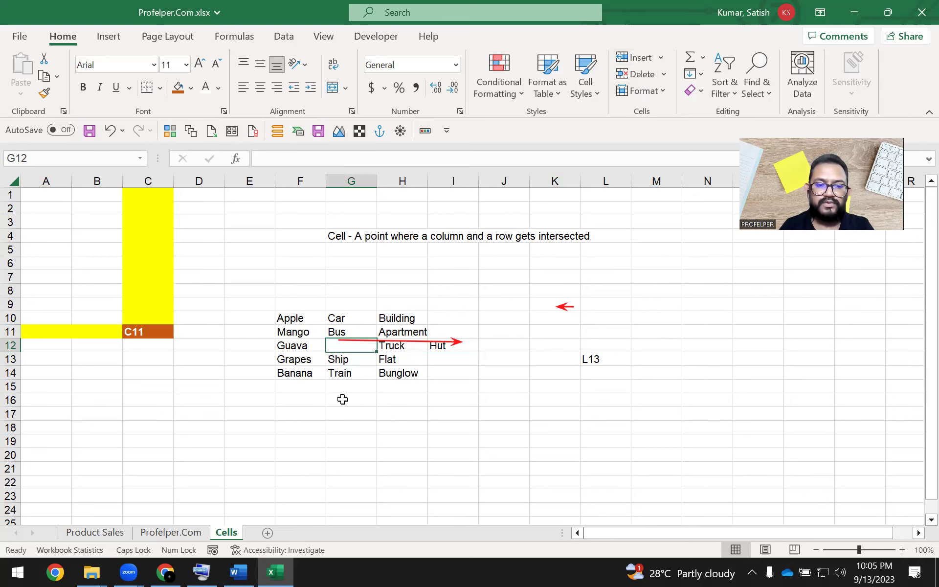
pyautogui.rightClick(340, 346)
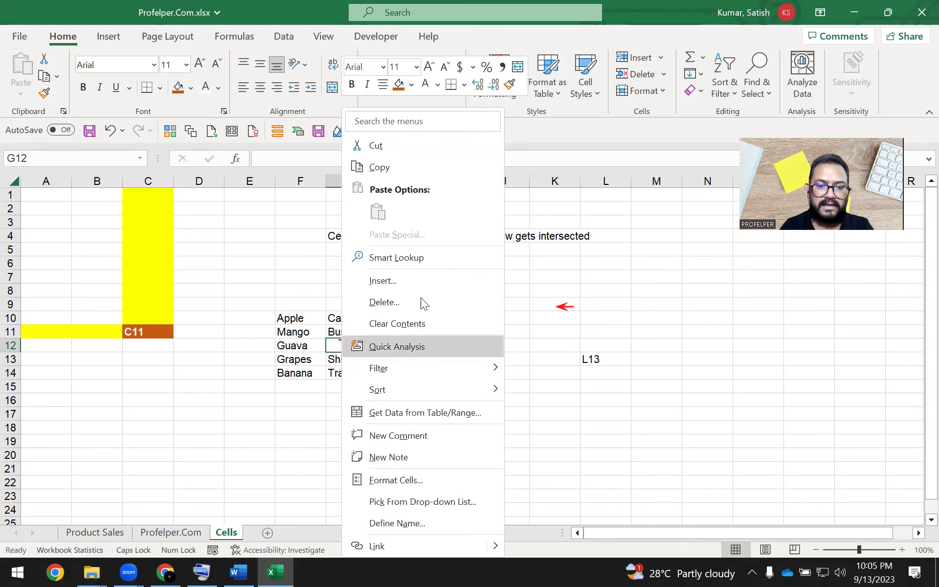
pyautogui.click(416, 281)
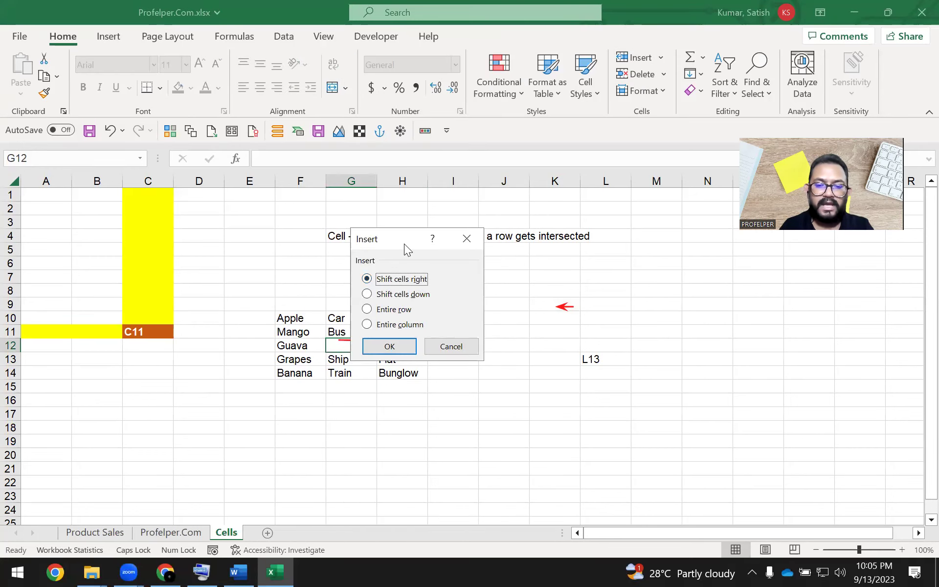
pyautogui.moveTo(405, 245); pyautogui.dragTo(509, 231)
pyautogui.click(491, 283)
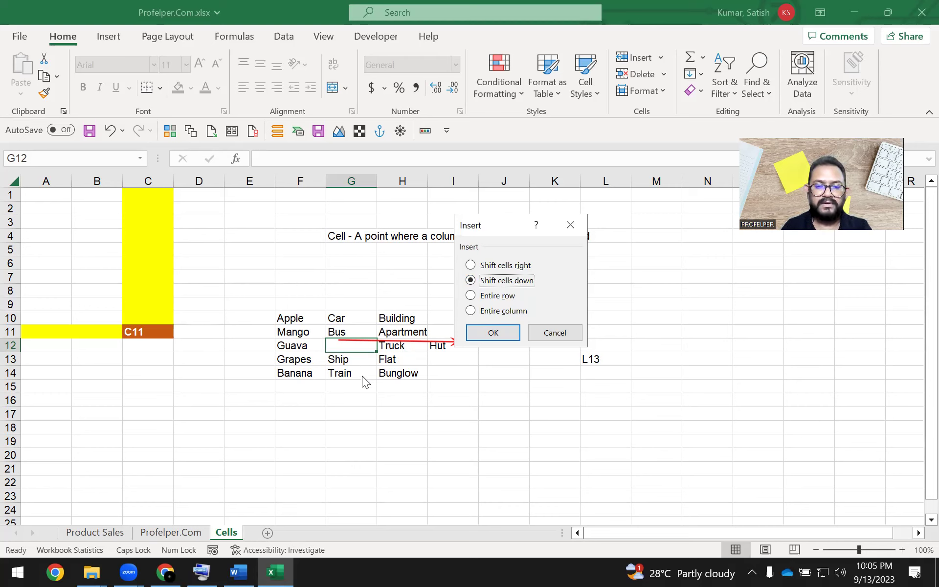
pyautogui.moveTo(504, 223); pyautogui.dragTo(532, 207)
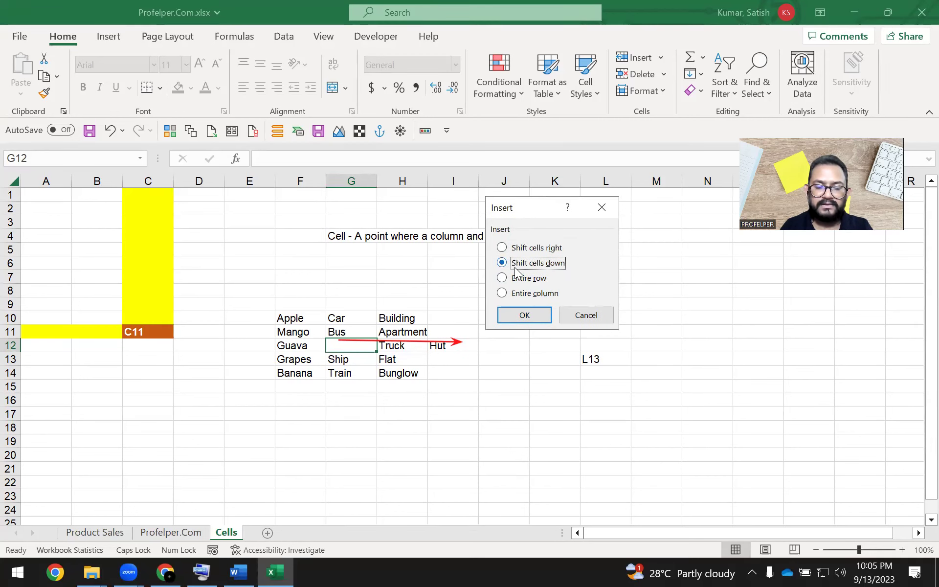
pyautogui.click(568, 311)
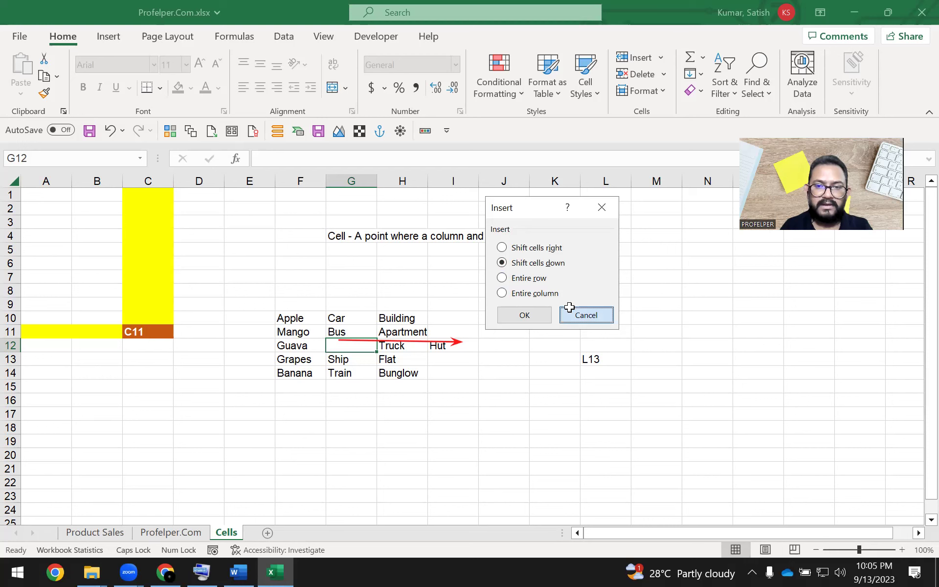
# Clear the red annotation arrows drawn over the worksheet.
pyautogui.click(571, 100)
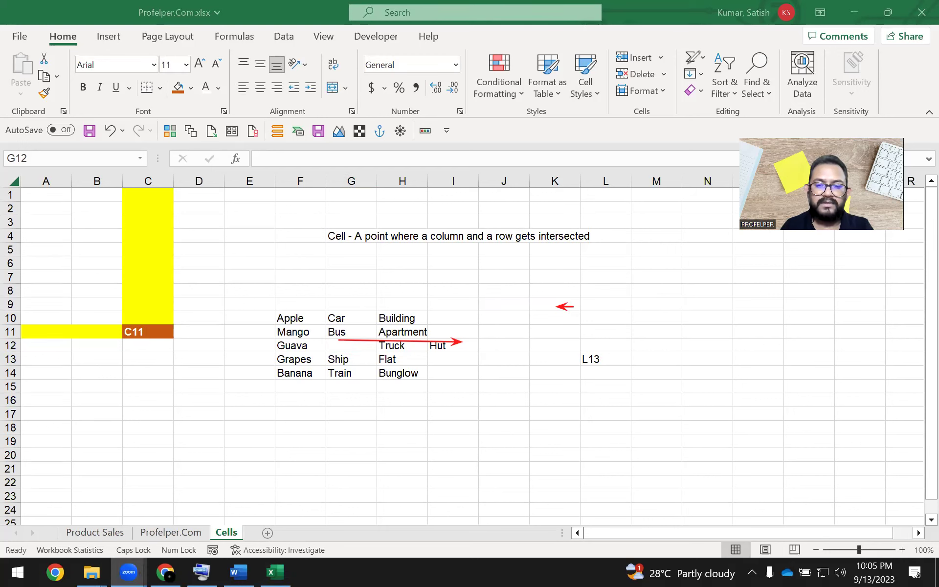
pyautogui.click(604, 229)
pyautogui.click(380, 374)
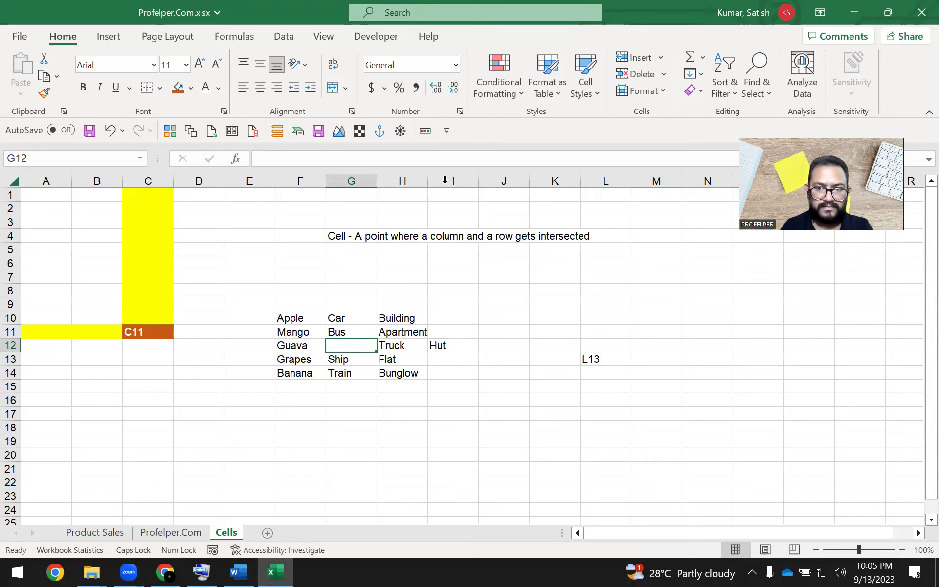
# Insert a blank cell at G12 using the Shift cells down option.
pyautogui.rightClick(335, 345)
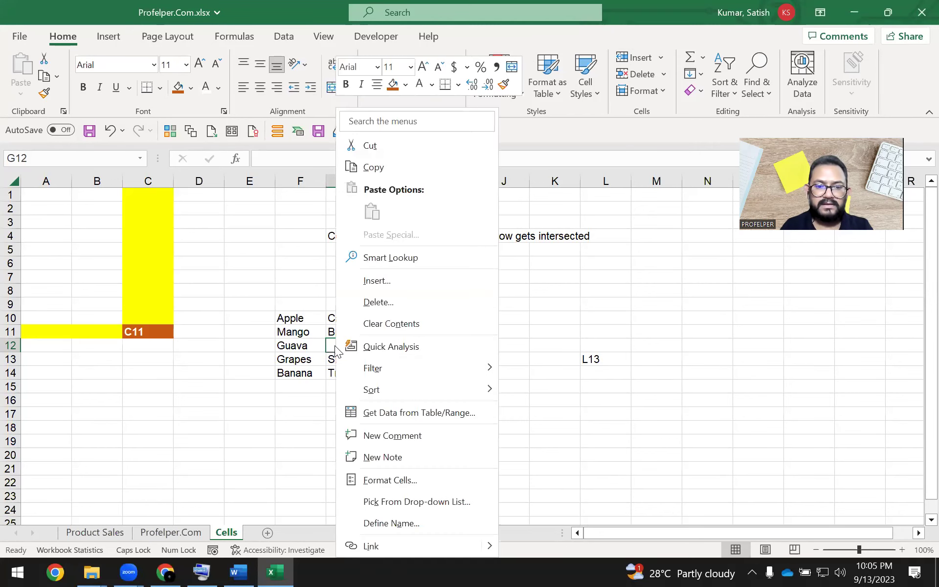
pyautogui.click(415, 281)
pyautogui.click(393, 295)
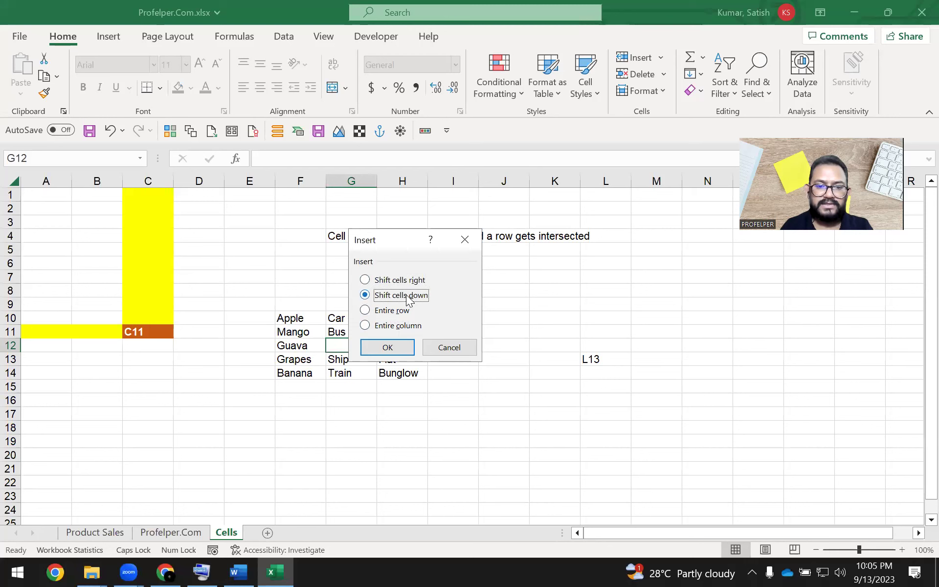
pyautogui.click(399, 350)
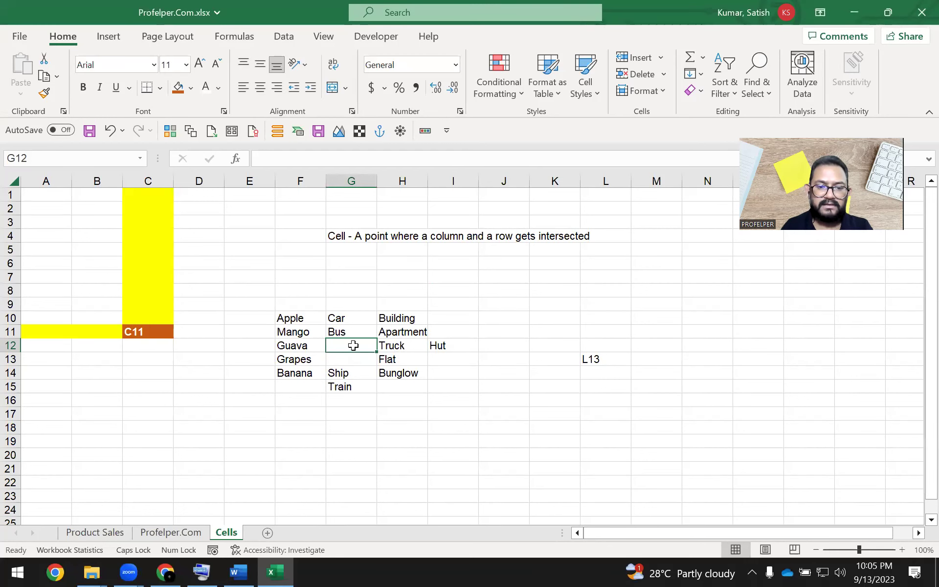
# Examine how the word table is arranged around G12, comparing the cells across row 12 and down column G.
pyautogui.moveTo(353, 345); pyautogui.dragTo(356, 359)
pyautogui.click(329, 318)
pyautogui.moveTo(386, 318); pyautogui.dragTo(297, 388)
pyautogui.click(342, 387)
pyautogui.click(347, 349)
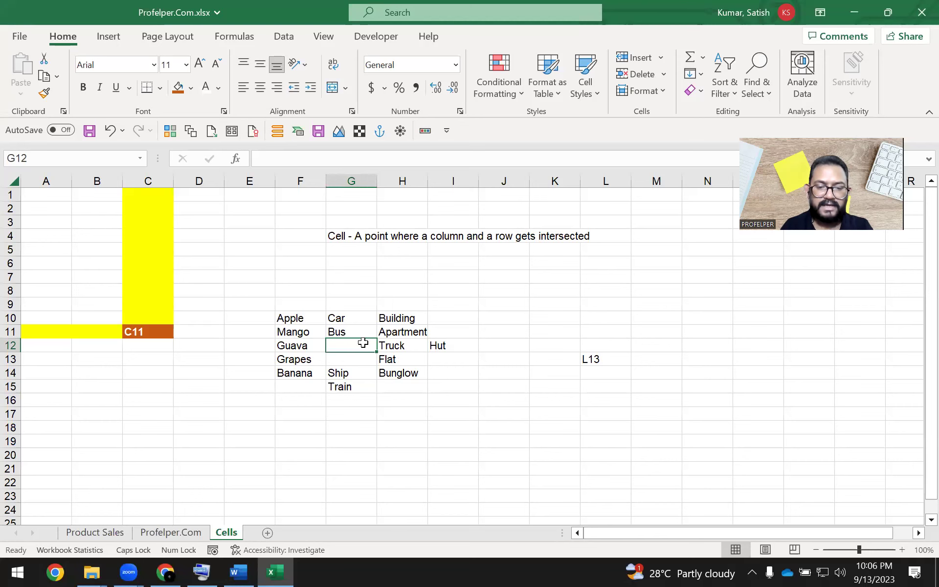
pyautogui.moveTo(360, 344); pyautogui.dragTo(432, 343)
pyautogui.moveTo(338, 359); pyautogui.dragTo(341, 384)
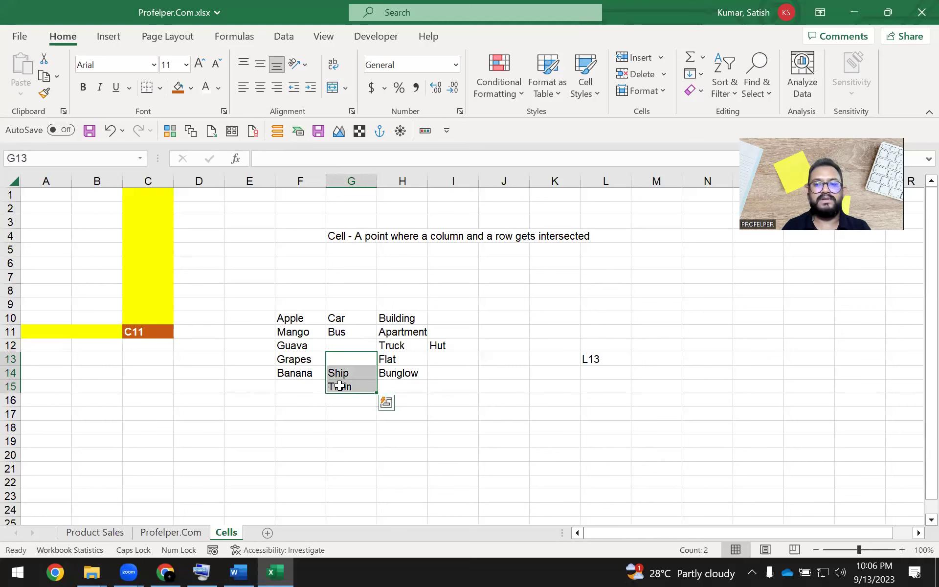
pyautogui.click(348, 341)
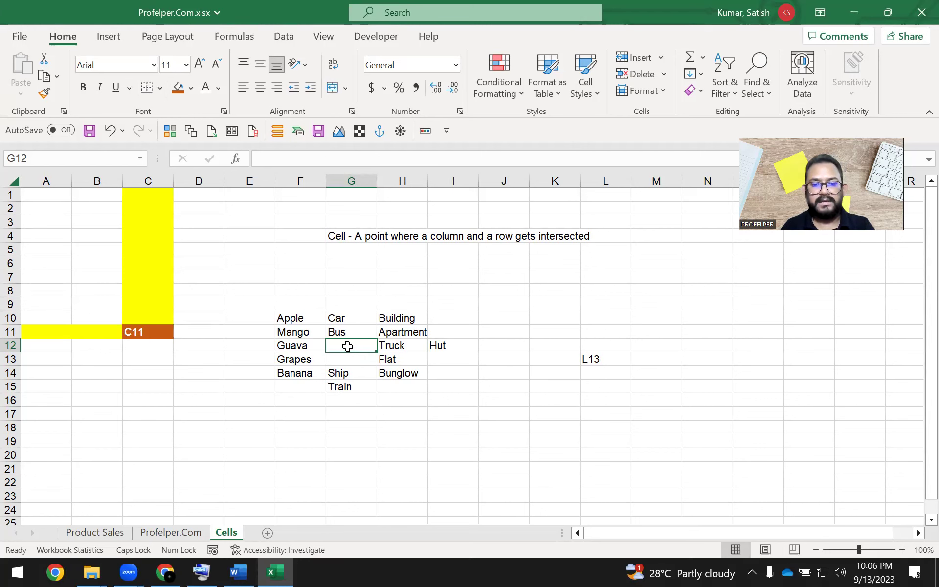
# Insert another blank cell at G12 with the Insert Cells command, using Shift cells right.
pyautogui.click(69, 42)
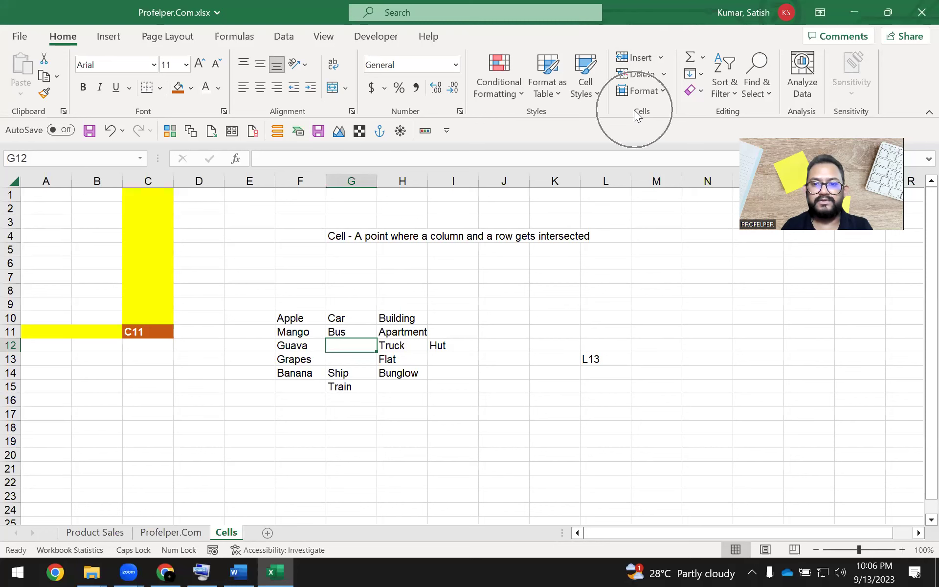
pyautogui.click(661, 57)
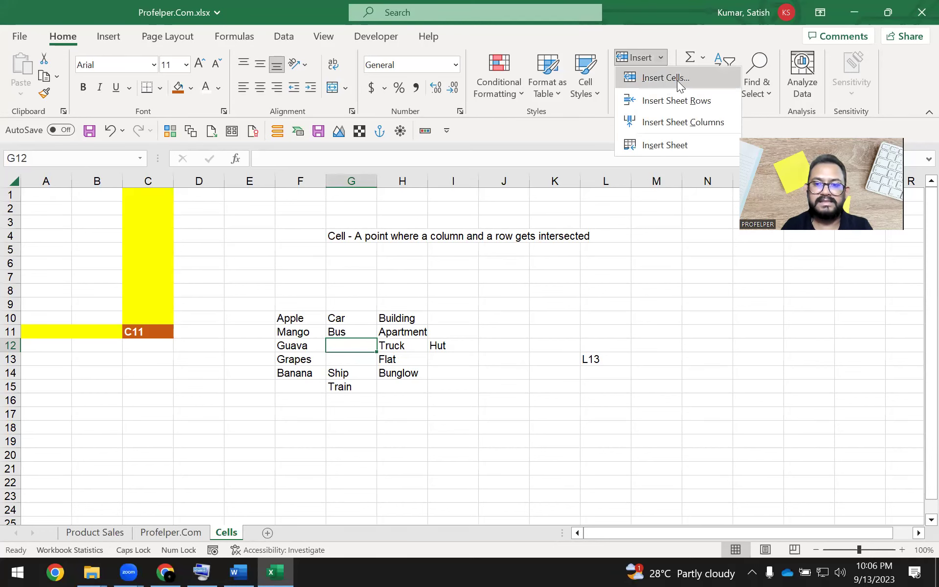
pyautogui.click(677, 80)
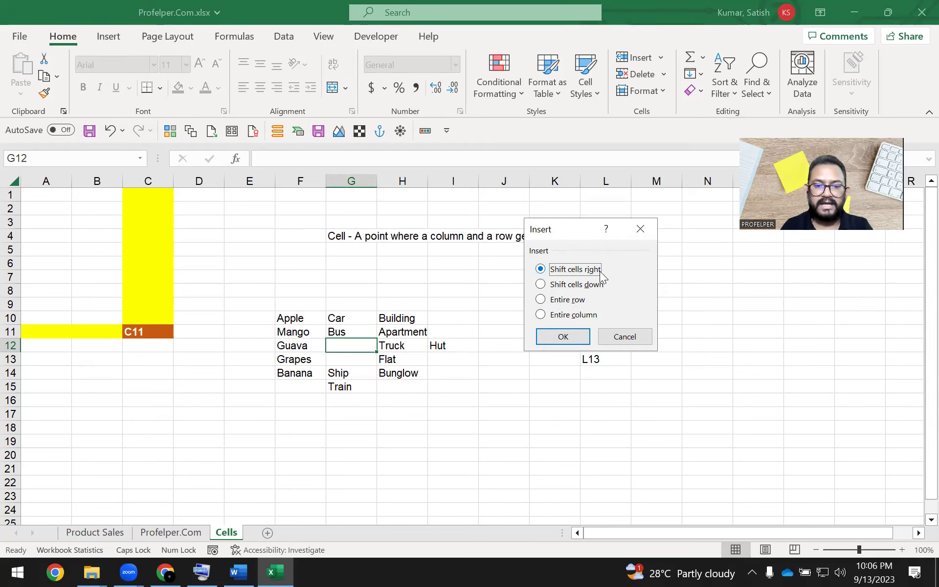
pyautogui.click(563, 337)
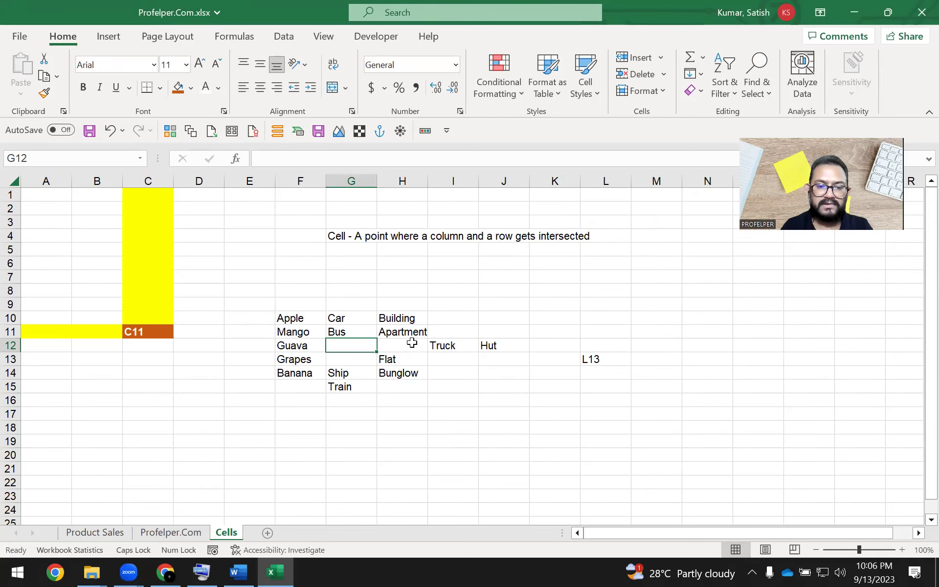
# Insert one more blank cell at G12 using the Insert Cells command with Shift cells down.
pyautogui.moveTo(455, 345); pyautogui.dragTo(505, 344)
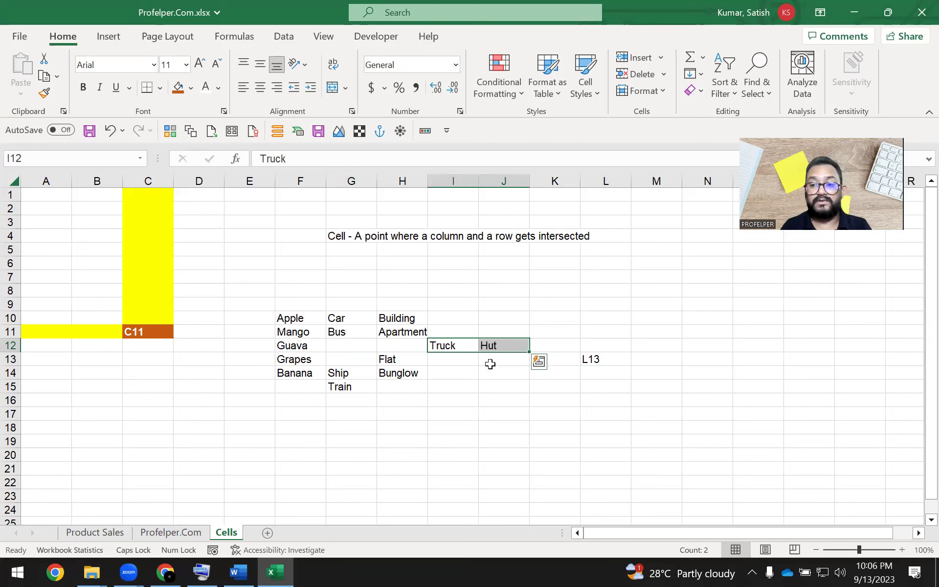
pyautogui.click(340, 346)
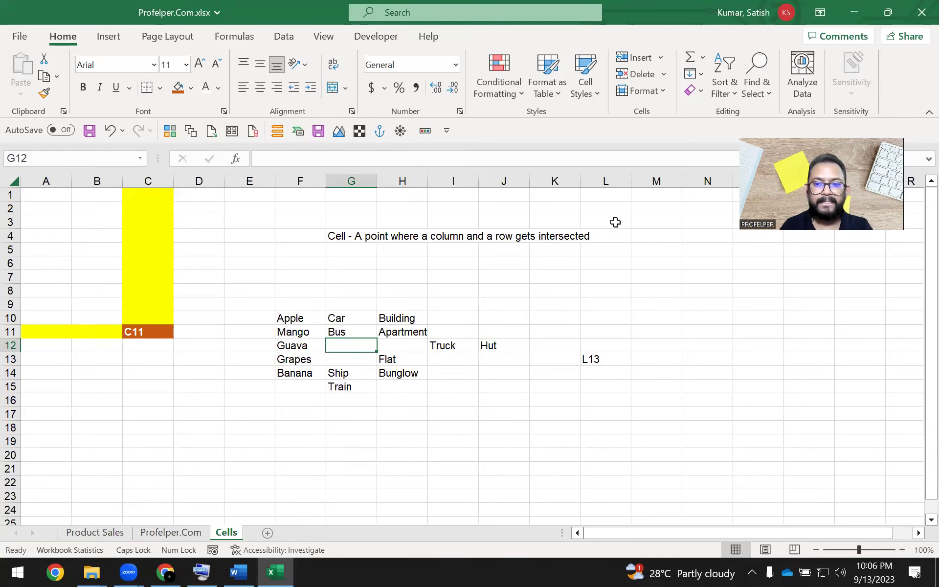
pyautogui.click(661, 59)
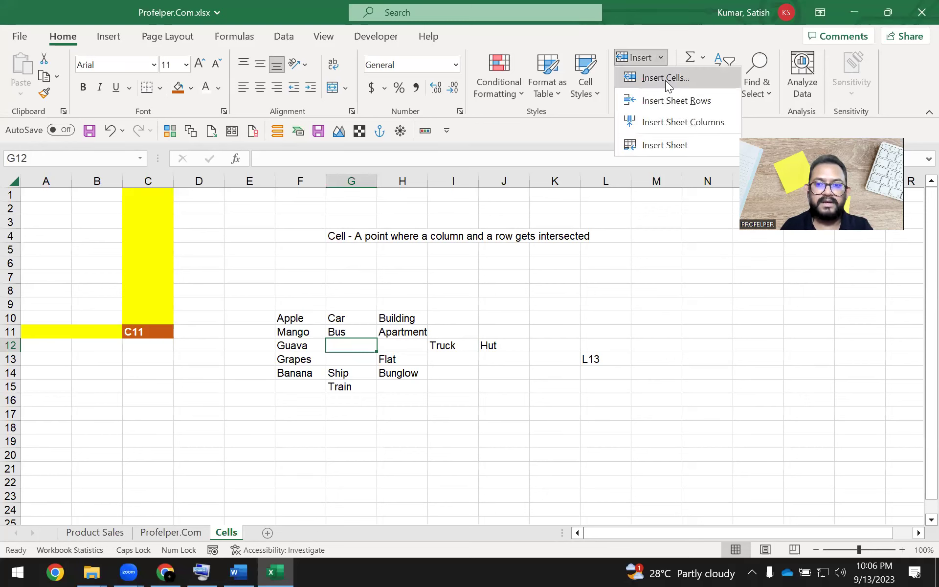
pyautogui.click(665, 81)
pyautogui.click(581, 286)
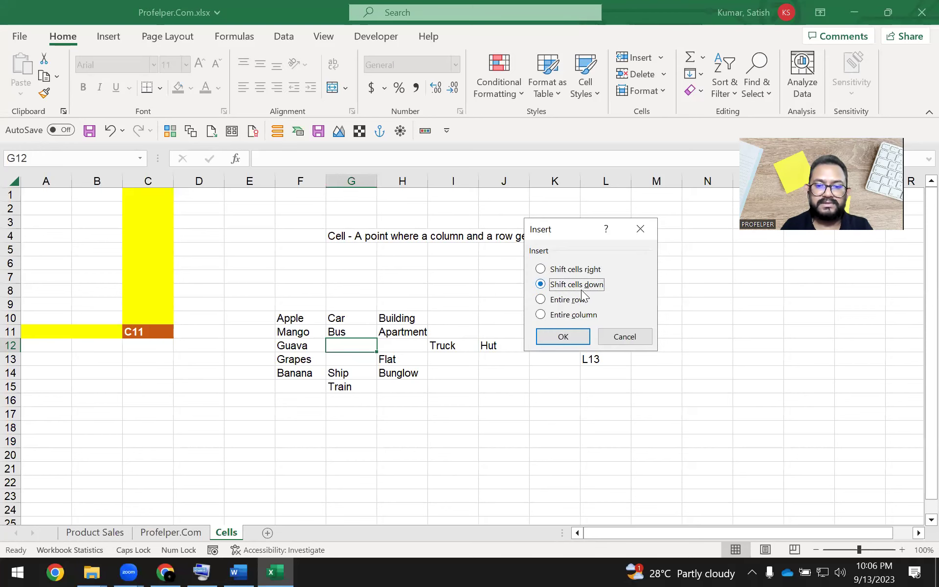
pyautogui.click(572, 335)
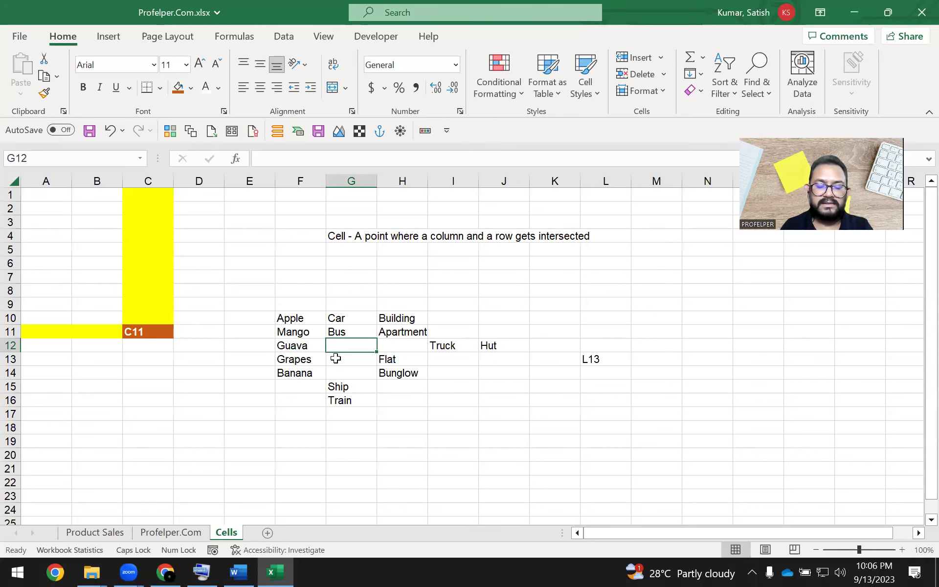
pyautogui.moveTo(337, 385); pyautogui.dragTo(339, 402)
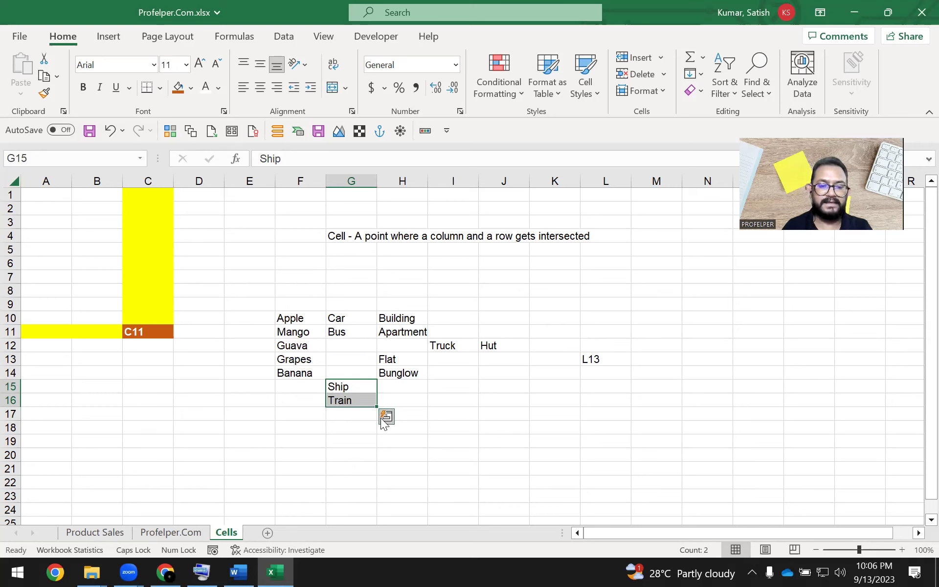
pyautogui.click(353, 404)
pyautogui.click(348, 367)
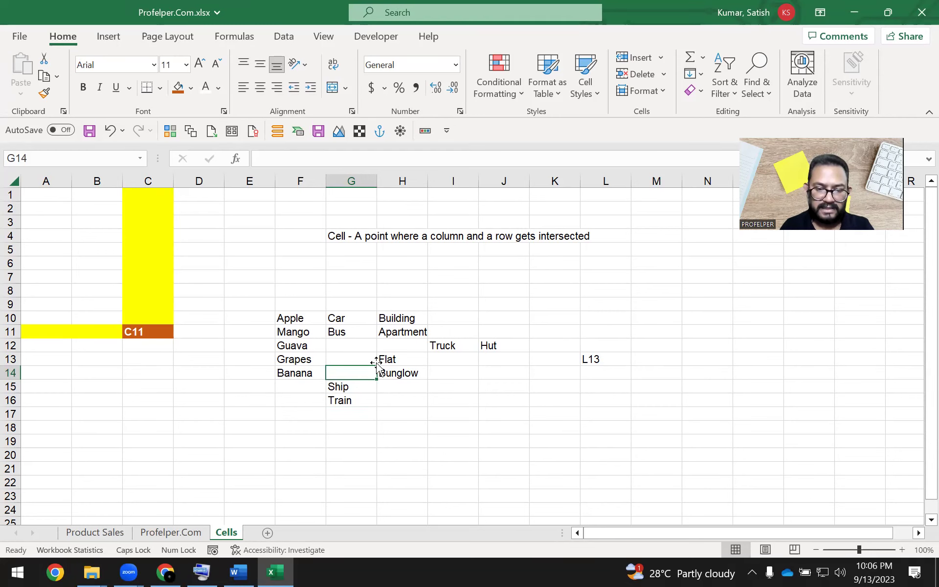
# Delete the blank cell at G12 using the Shift cells left option.
pyautogui.click(349, 343)
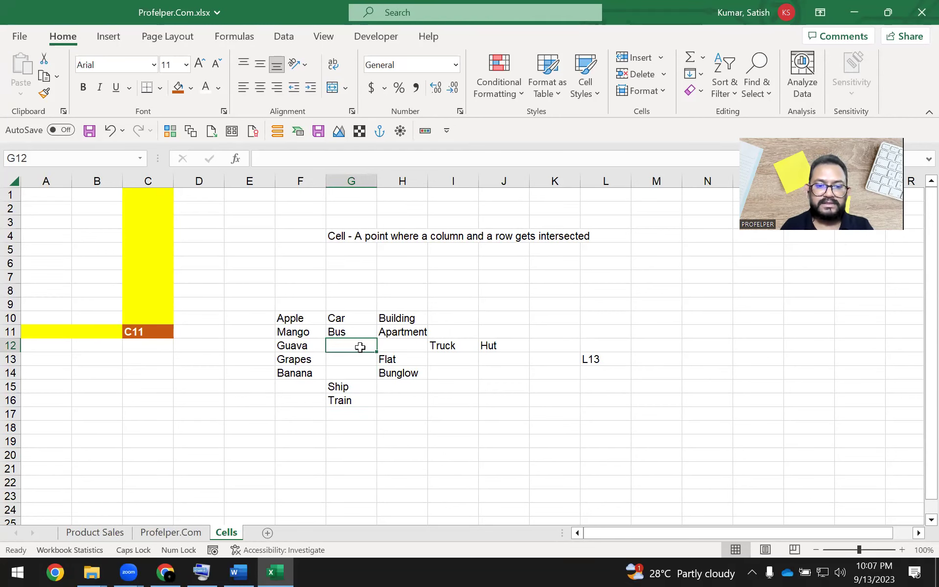
pyautogui.rightClick(349, 345)
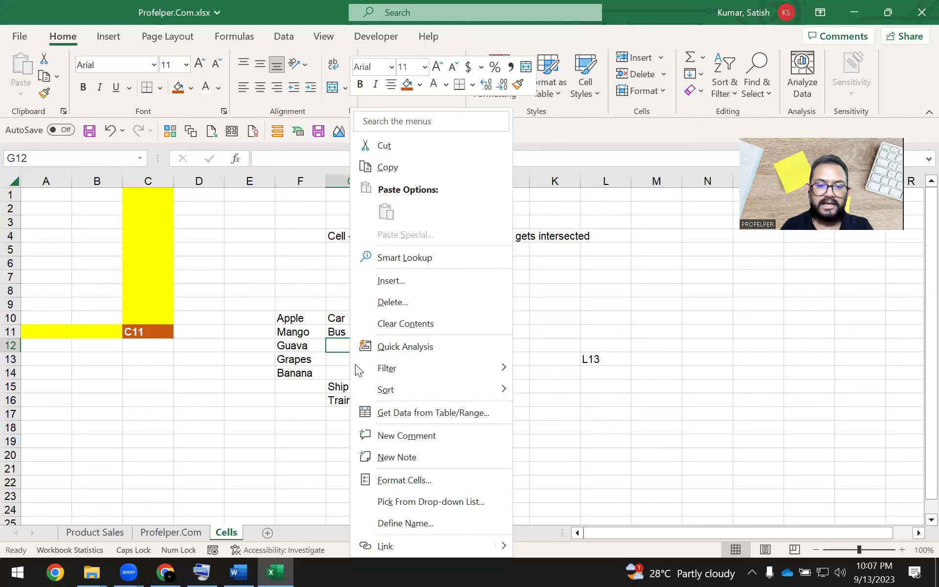
pyautogui.click(404, 302)
pyautogui.moveTo(413, 262); pyautogui.dragTo(544, 256)
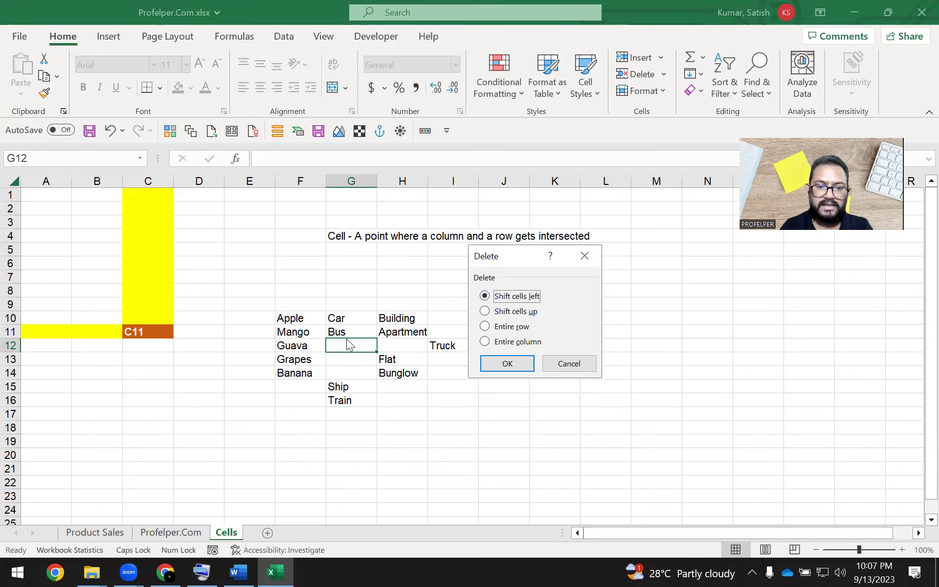
pyautogui.moveTo(502, 255); pyautogui.dragTo(694, 271)
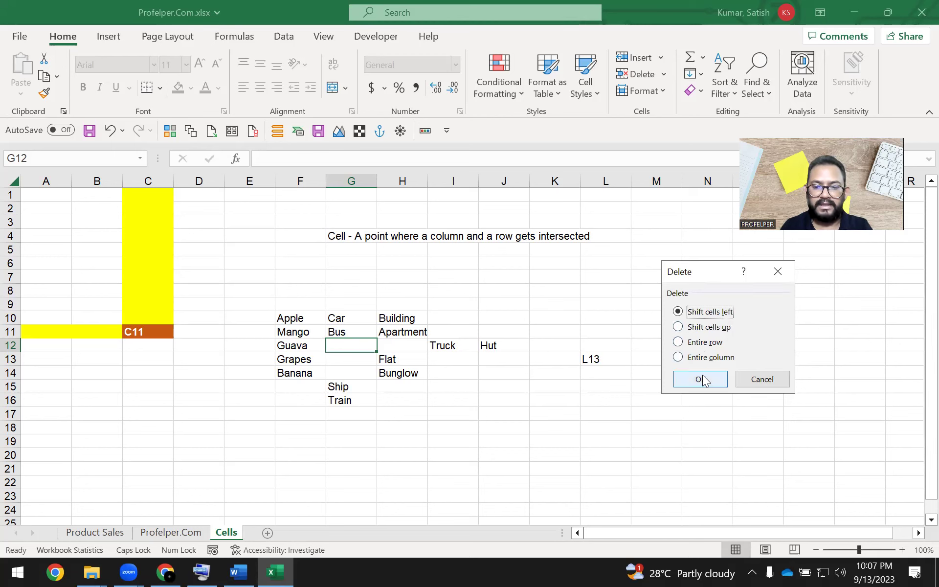
pyautogui.click(738, 313)
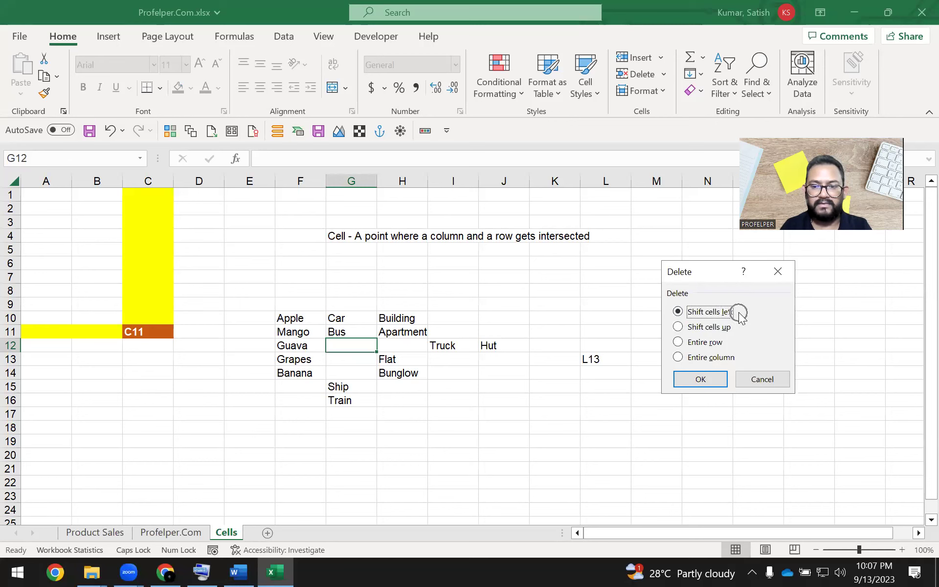
pyautogui.click(714, 379)
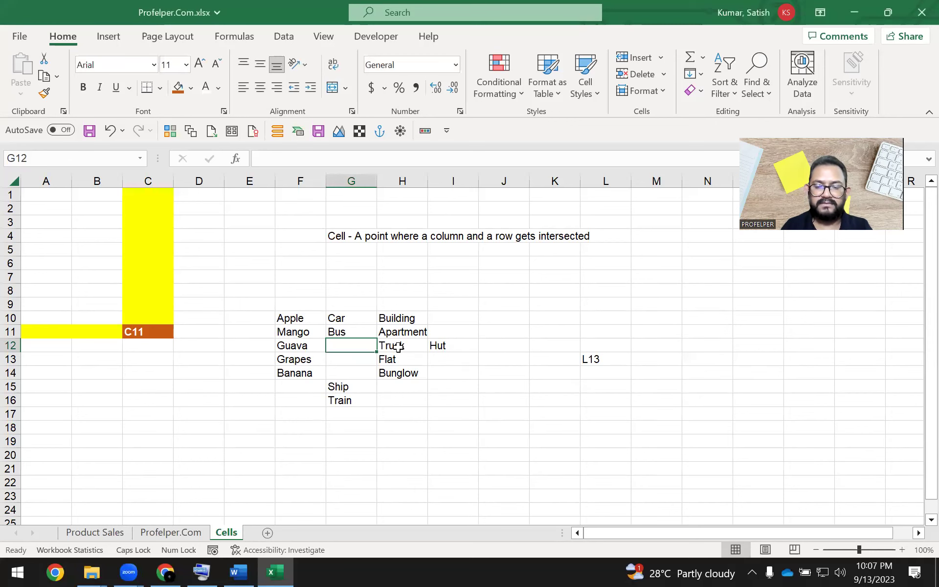
# Delete the blank cell at G12 again, this time using the Shift cells up option.
pyautogui.rightClick(358, 347)
pyautogui.click(622, 386)
pyautogui.moveTo(352, 388); pyautogui.dragTo(356, 403)
pyautogui.click(439, 362)
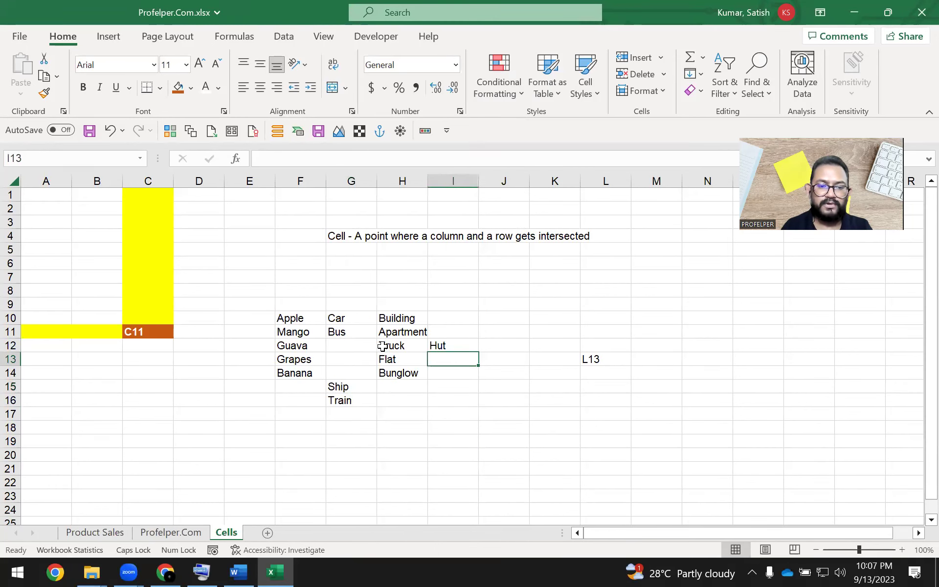
pyautogui.rightClick(355, 347)
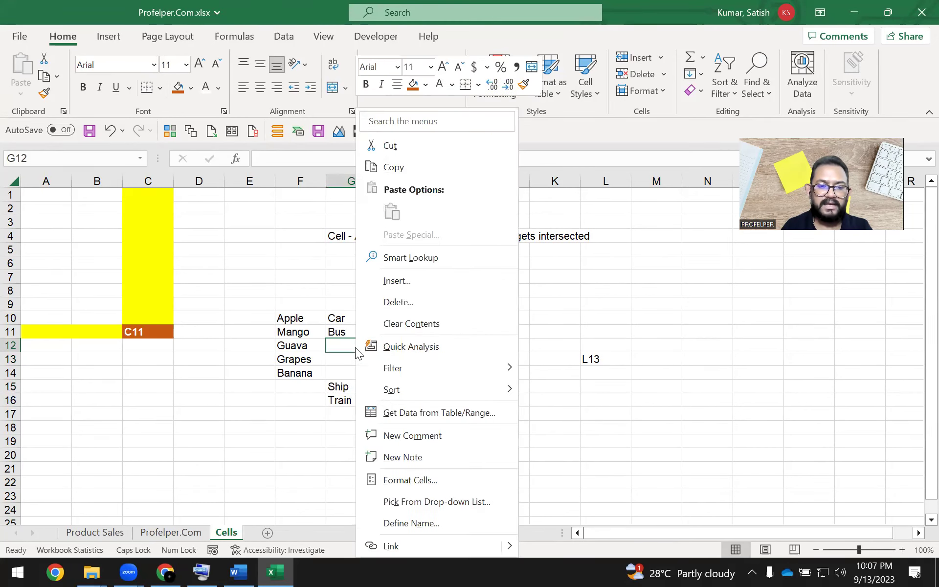
pyautogui.click(444, 301)
pyautogui.moveTo(423, 262); pyautogui.dragTo(535, 194)
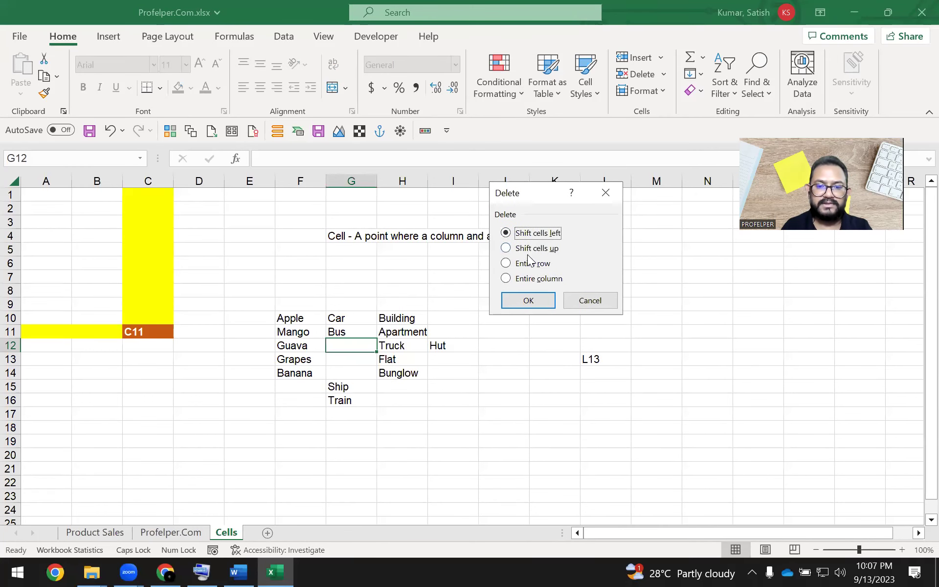
pyautogui.click(528, 249)
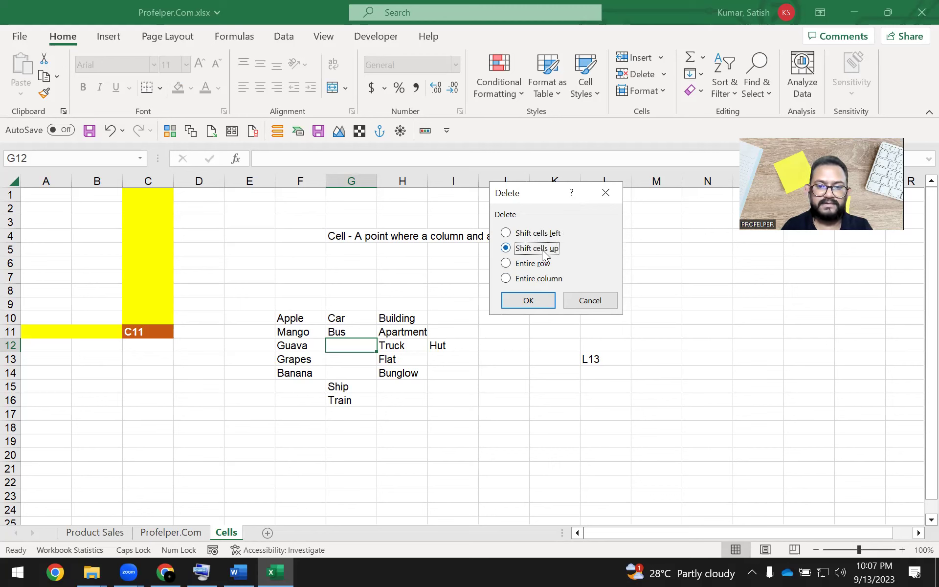
pyautogui.press('Tab')
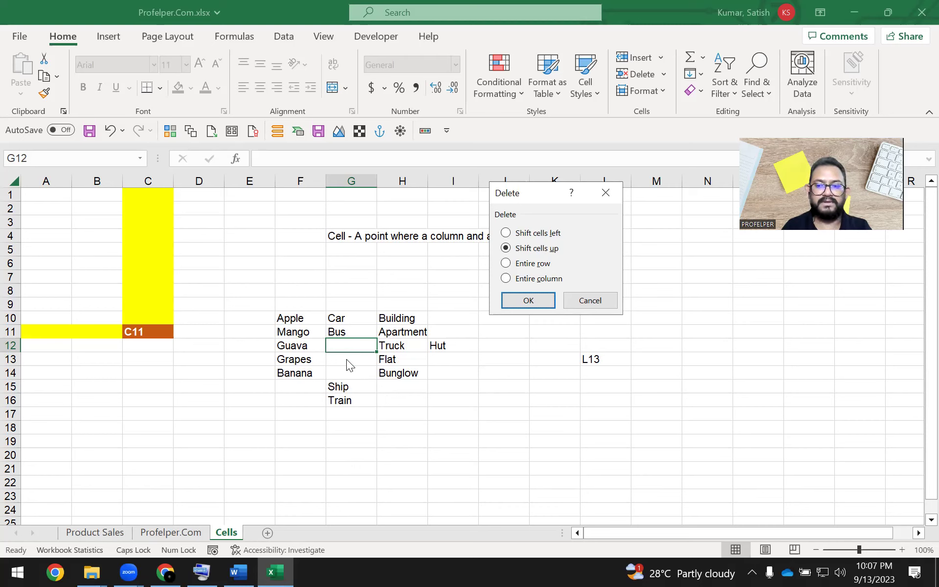
pyautogui.click(503, 303)
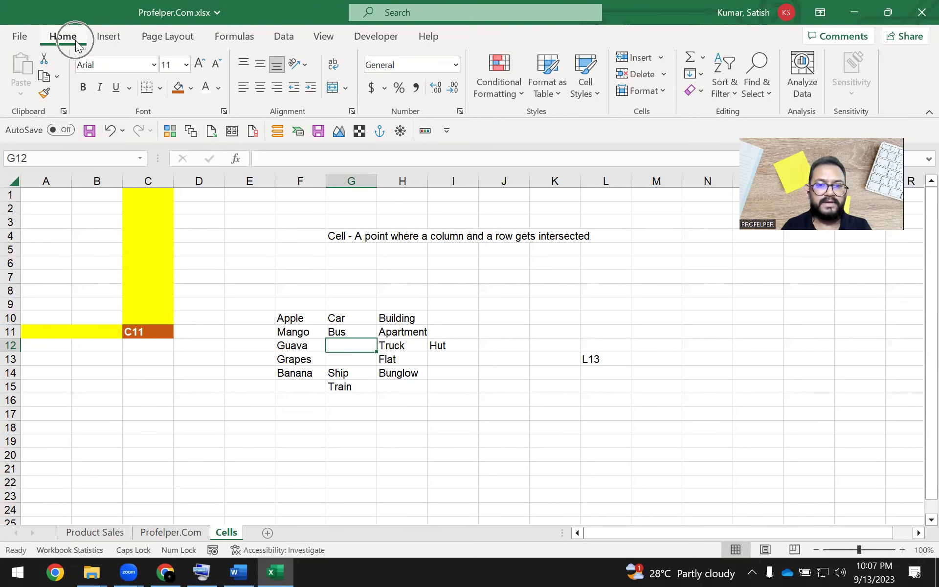
# Delete the remaining blank cells at G12 with the Delete Cells command, once shifting cells up and once shifting cells left.
pyautogui.click(665, 75)
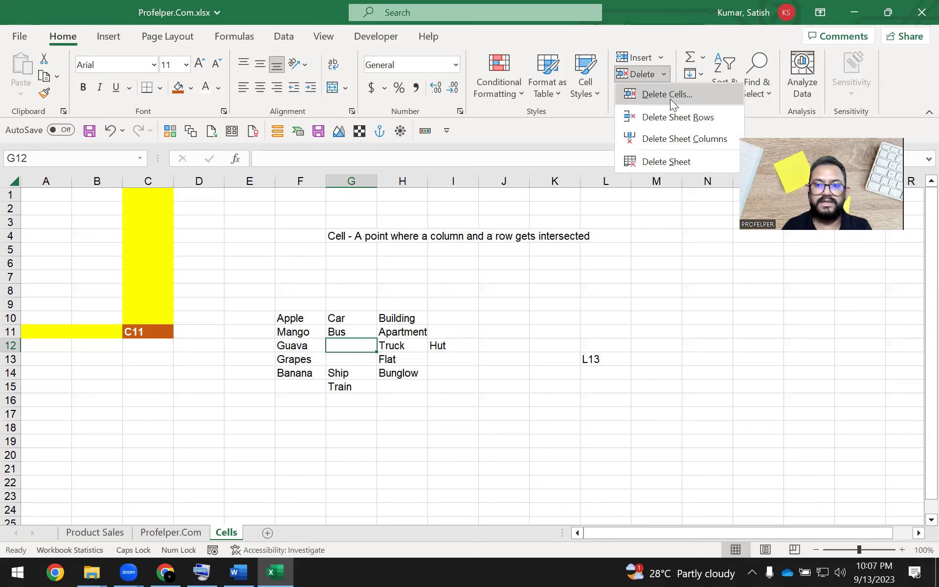
pyautogui.click(695, 94)
pyautogui.click(572, 284)
pyautogui.click(583, 335)
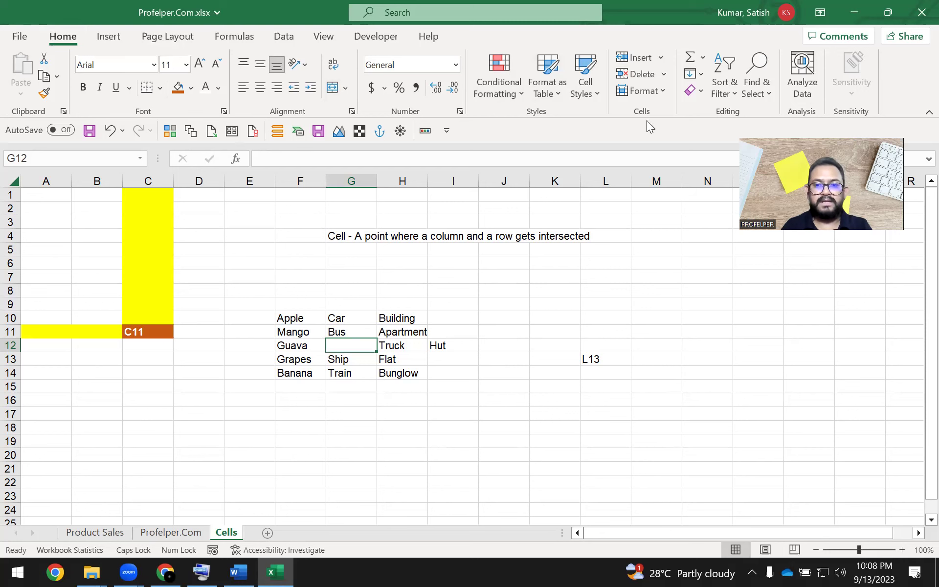
pyautogui.click(664, 75)
pyautogui.click(680, 103)
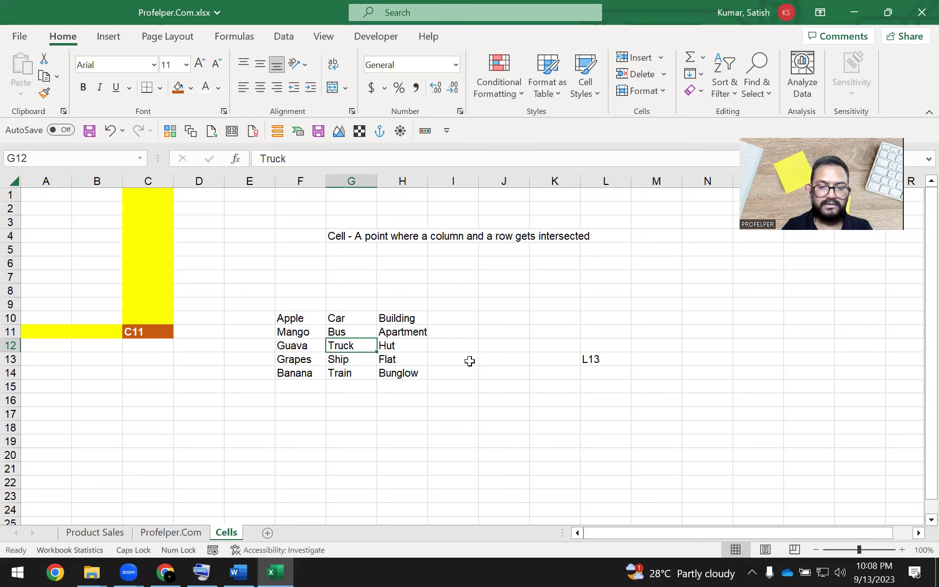
pyautogui.click(547, 361)
pyautogui.click(615, 333)
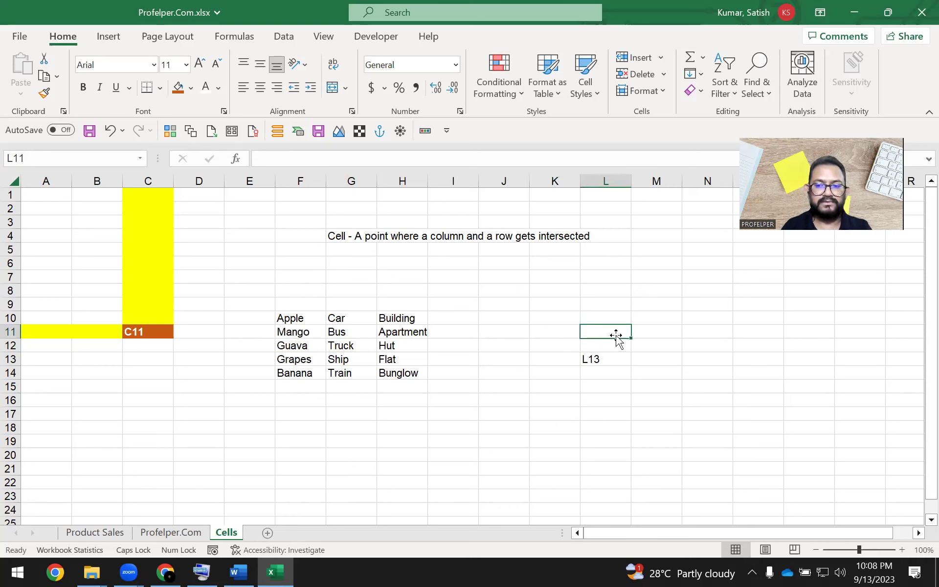
pyautogui.click(555, 318)
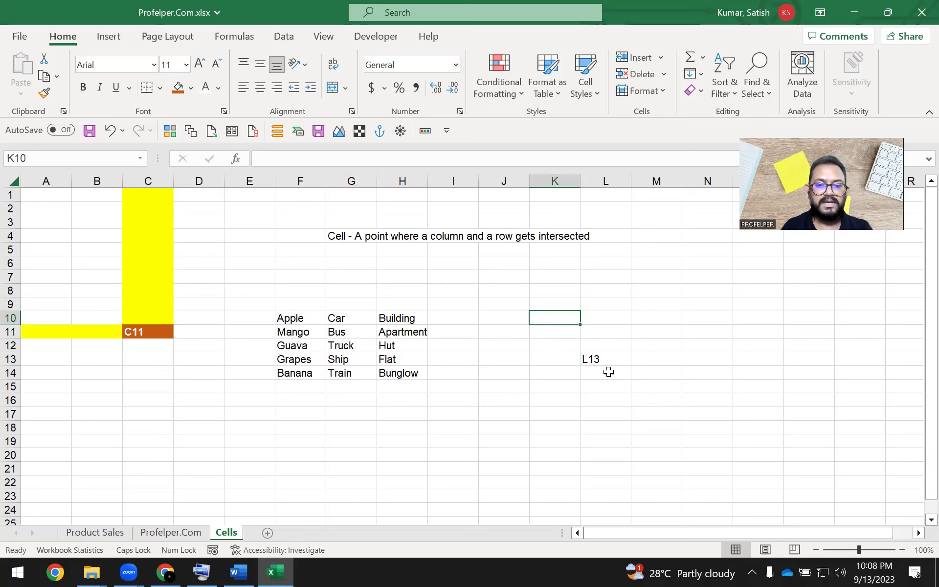
pyautogui.click(676, 343)
pyautogui.click(785, 331)
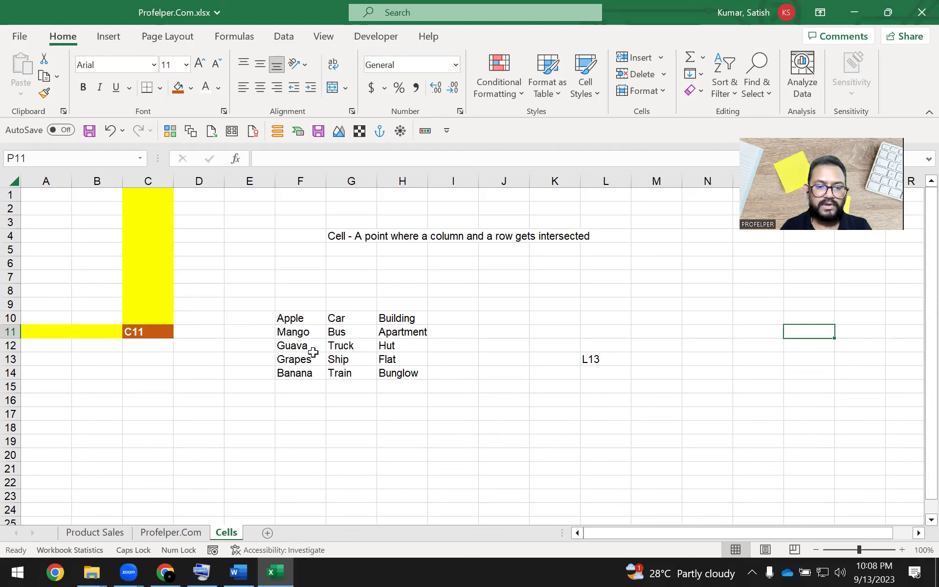
# Fill cell F10 containing Apple with light green and trace its row back to column A.
pyautogui.click(307, 318)
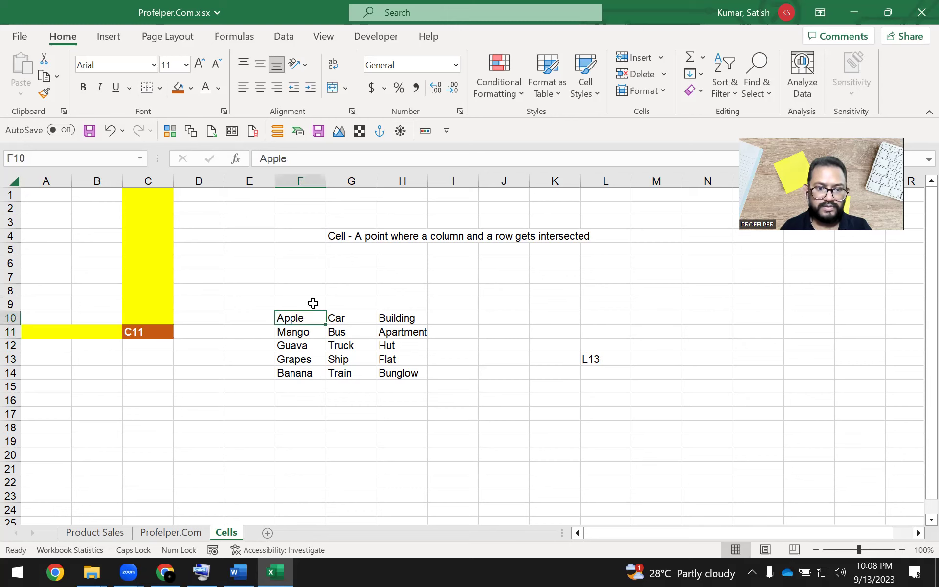
pyautogui.click(191, 88)
pyautogui.click(291, 164)
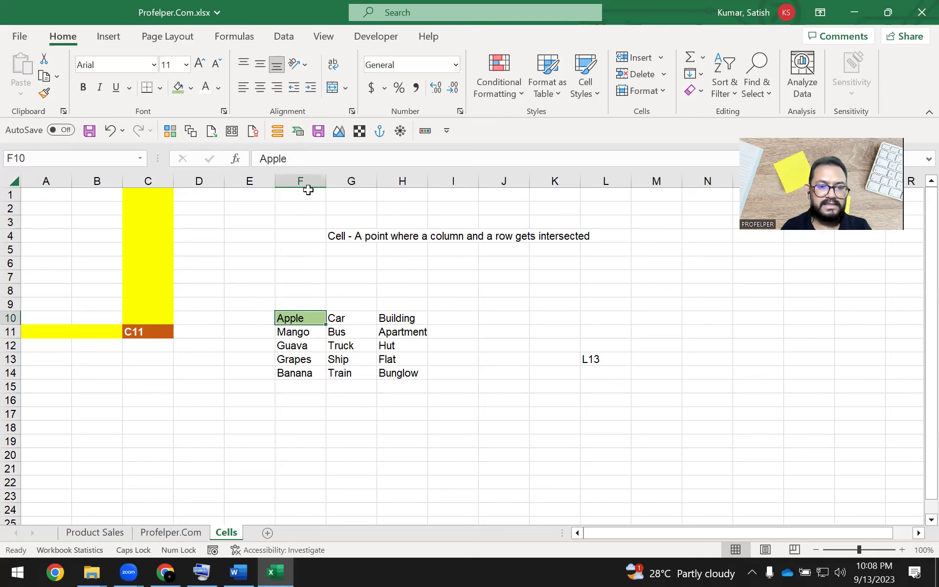
pyautogui.moveTo(299, 314); pyautogui.dragTo(42, 314)
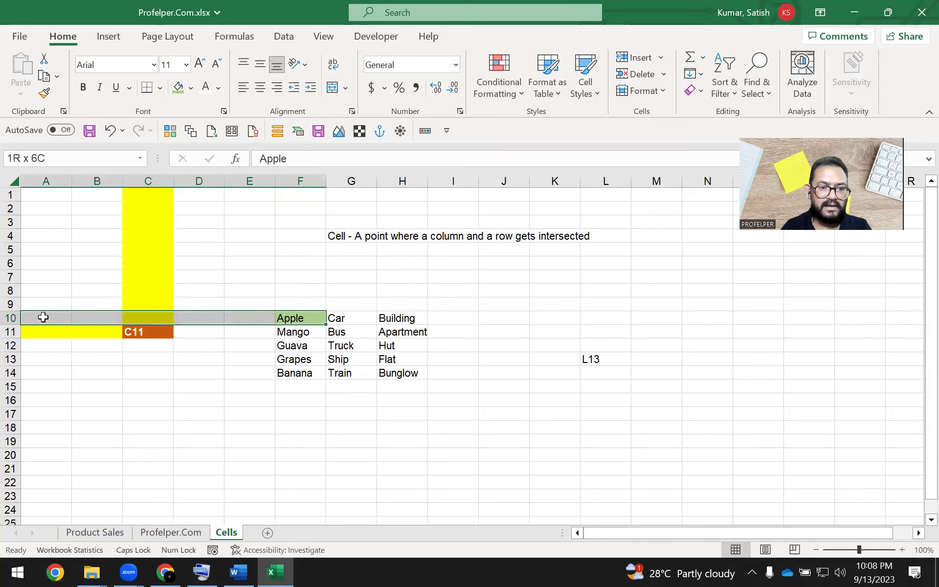
pyautogui.click(317, 315)
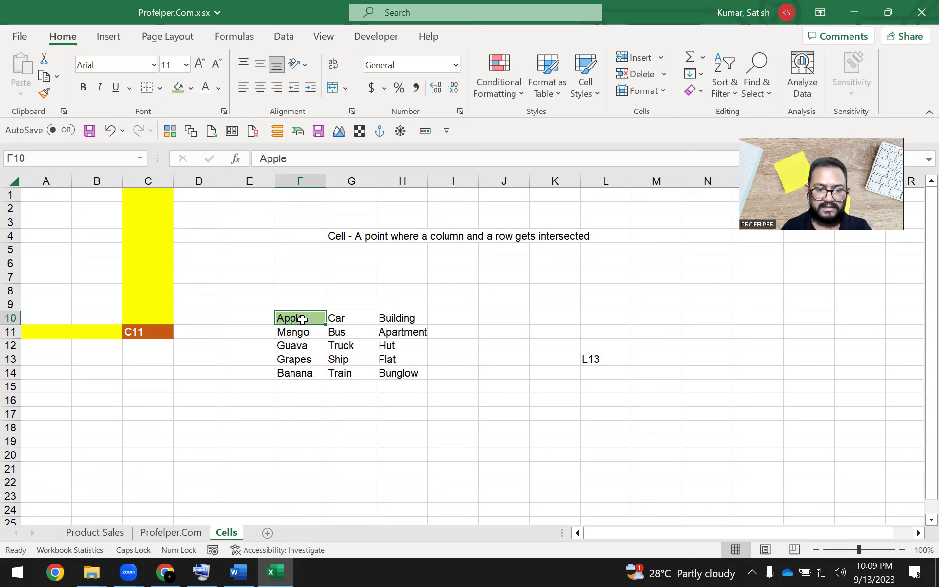
# From an empty cell away from the word table, go directly to cell F10 by entering its address.
pyautogui.click(777, 305)
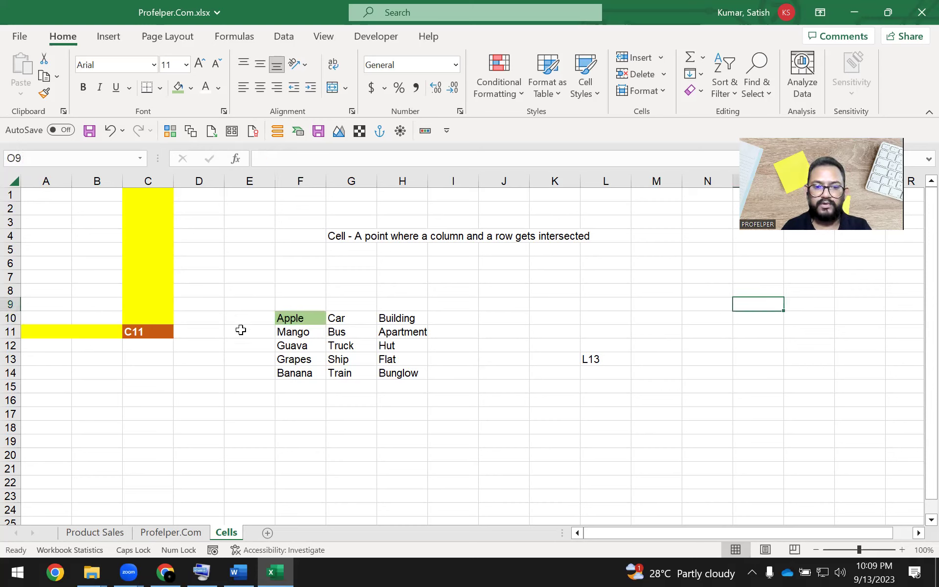
pyautogui.click(84, 158)
pyautogui.write('F10')
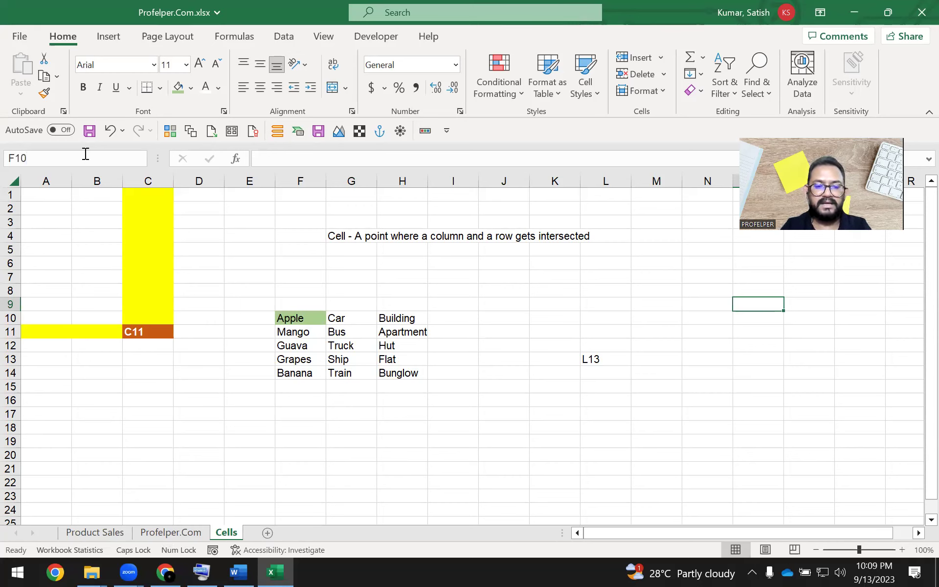
pyautogui.press('Return')
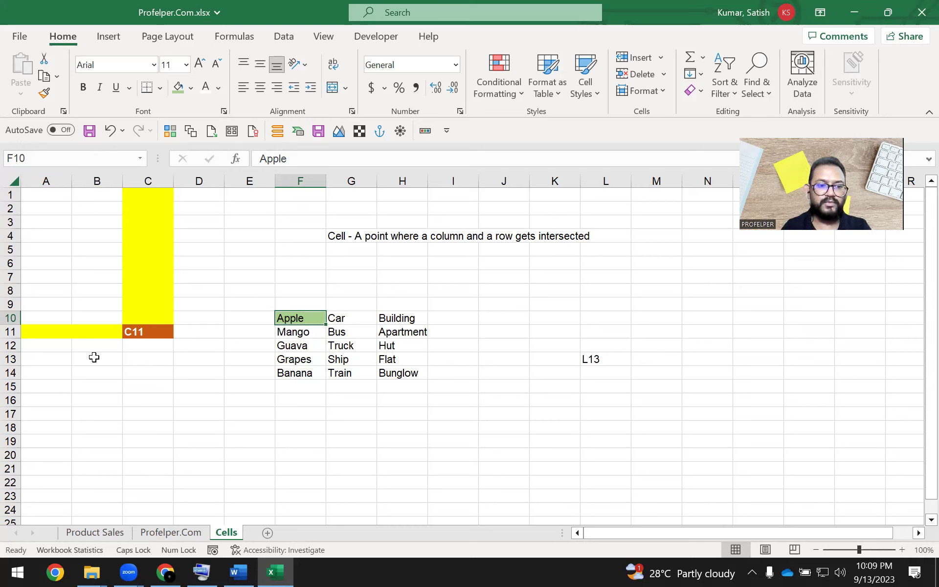
# Go to cell C11 by entering its address and change its fill colour to light blue.
pyautogui.click(111, 164)
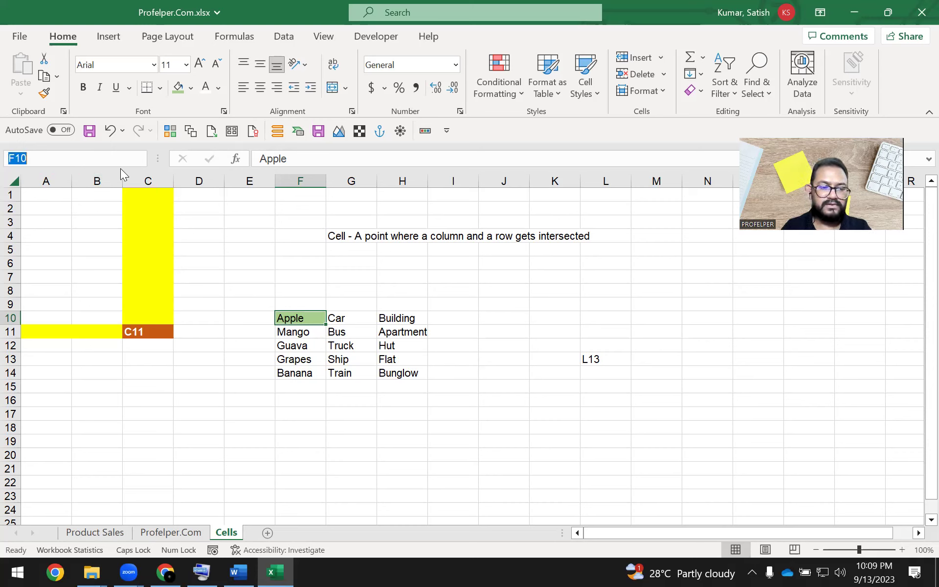
pyautogui.write('C11')
pyautogui.press('Return')
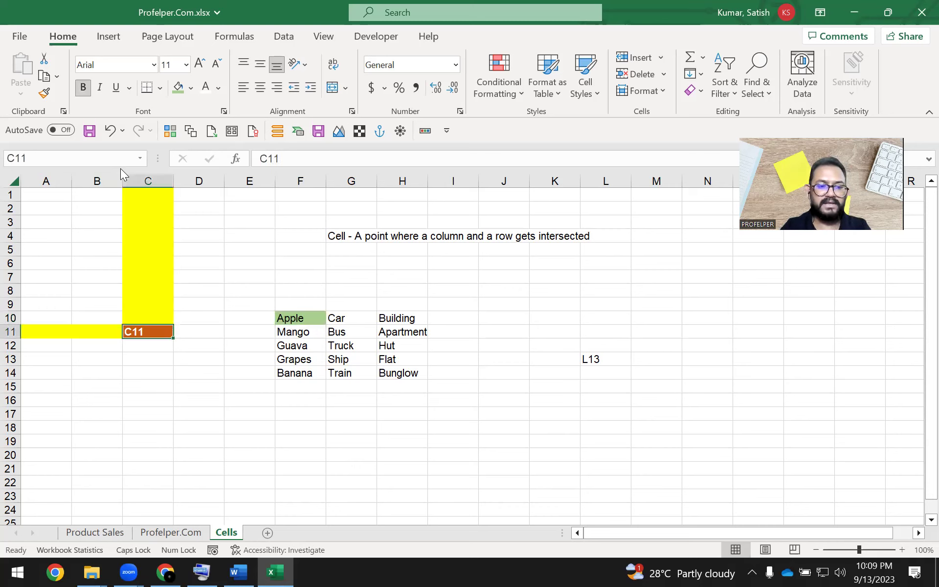
pyautogui.click(180, 88)
pyautogui.click(190, 89)
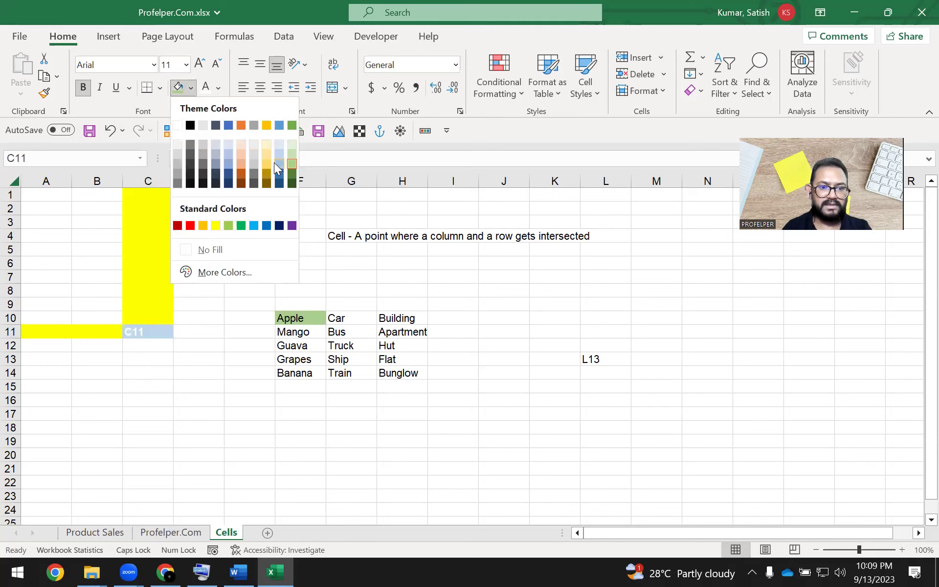
pyautogui.click(276, 165)
# Set the font colour of cell C11 to Automatic.
pyautogui.click(218, 89)
pyautogui.click(267, 146)
pyautogui.click(219, 88)
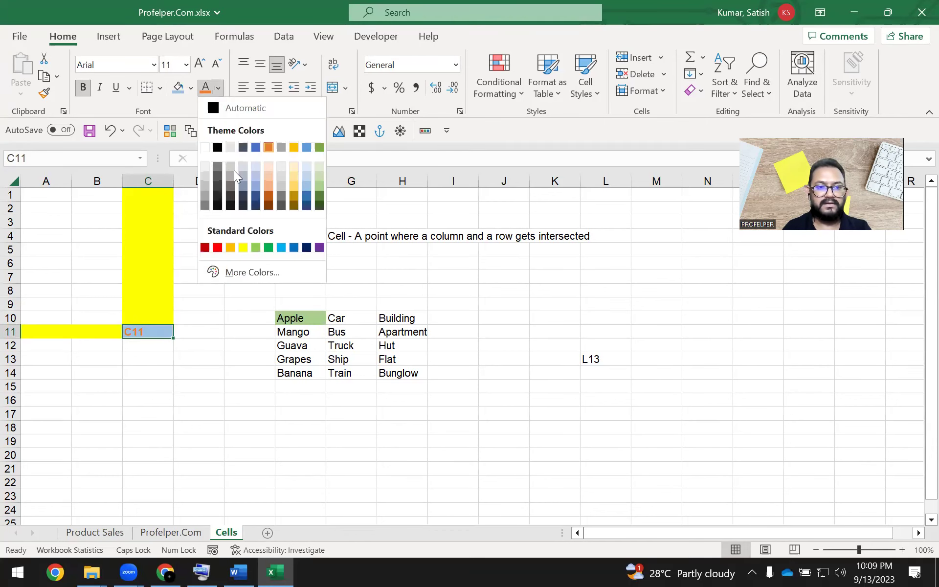
pyautogui.click(219, 106)
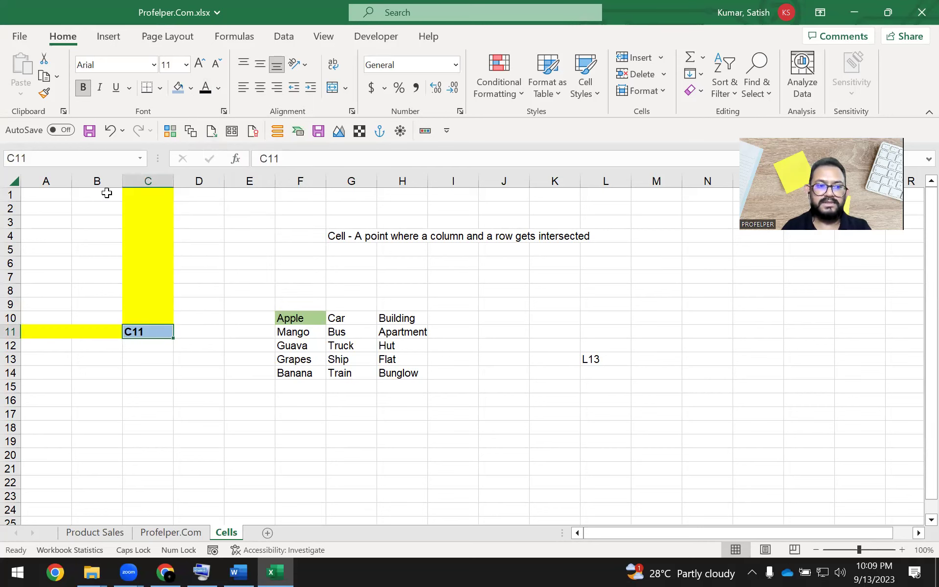